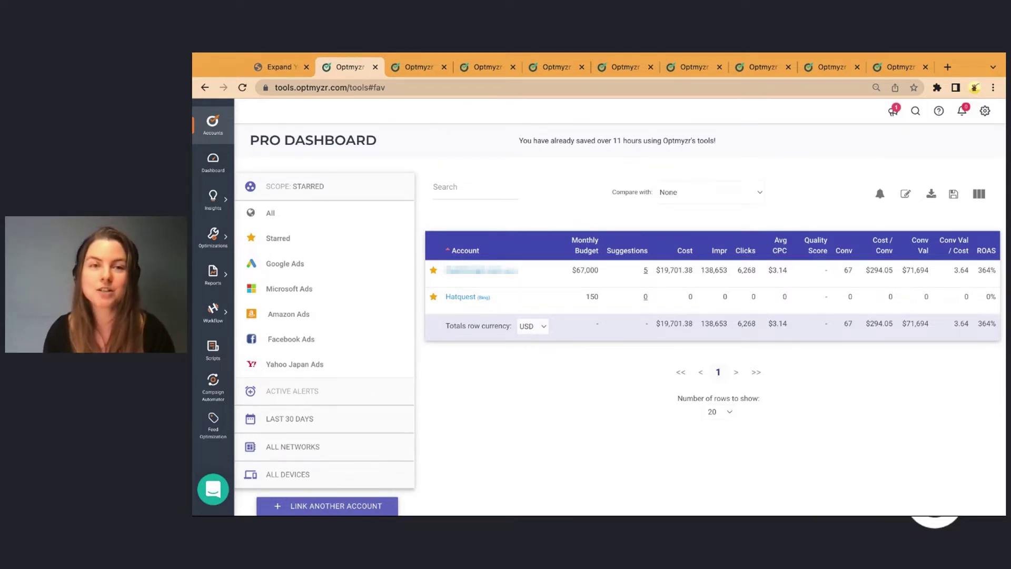
Step: Check the account menu on the Pro Dashboard for linking accounts and managing users
scroll(372, 386, down, 1)
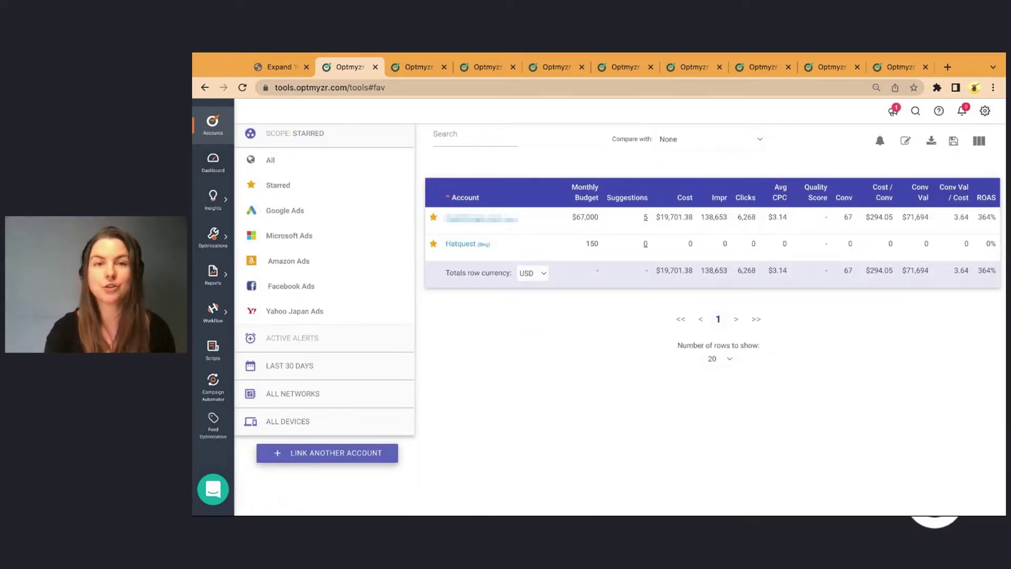
click(986, 114)
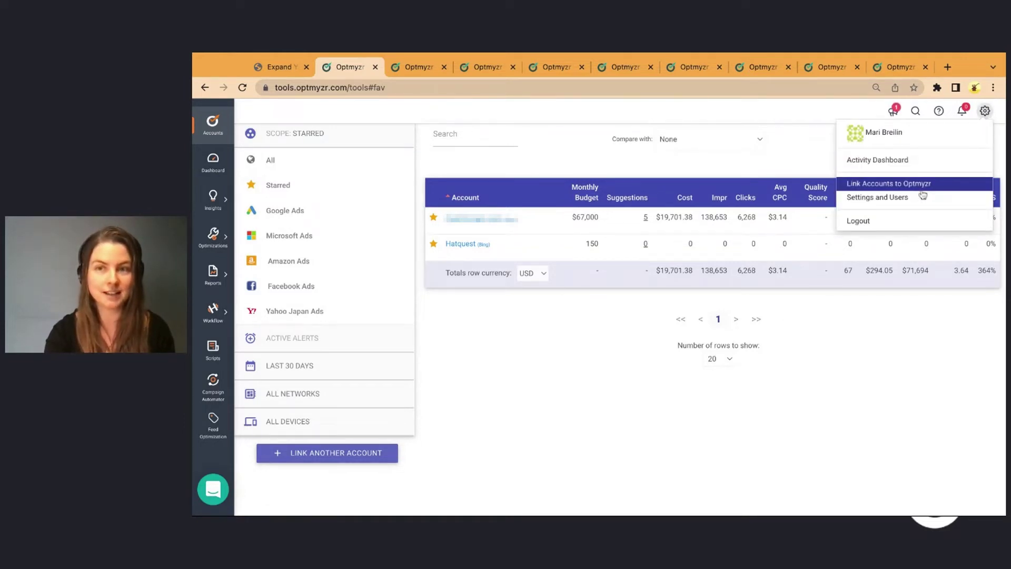
click(788, 151)
scroll(684, 143, up, 2)
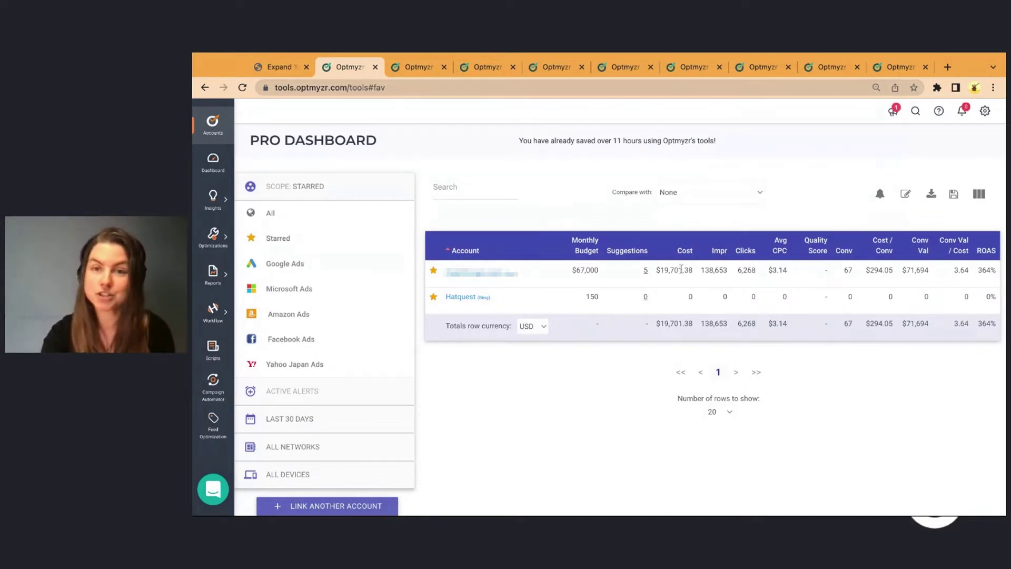
Step: View the first starred account's cost trend and its cost alert options, leaving them unsaved
mouse_move(681, 270)
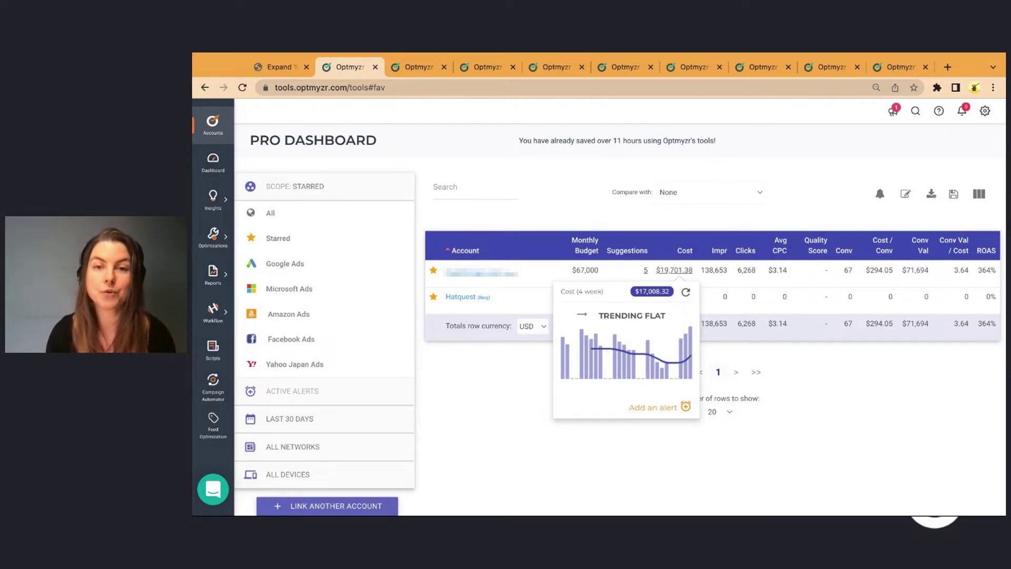
click(652, 408)
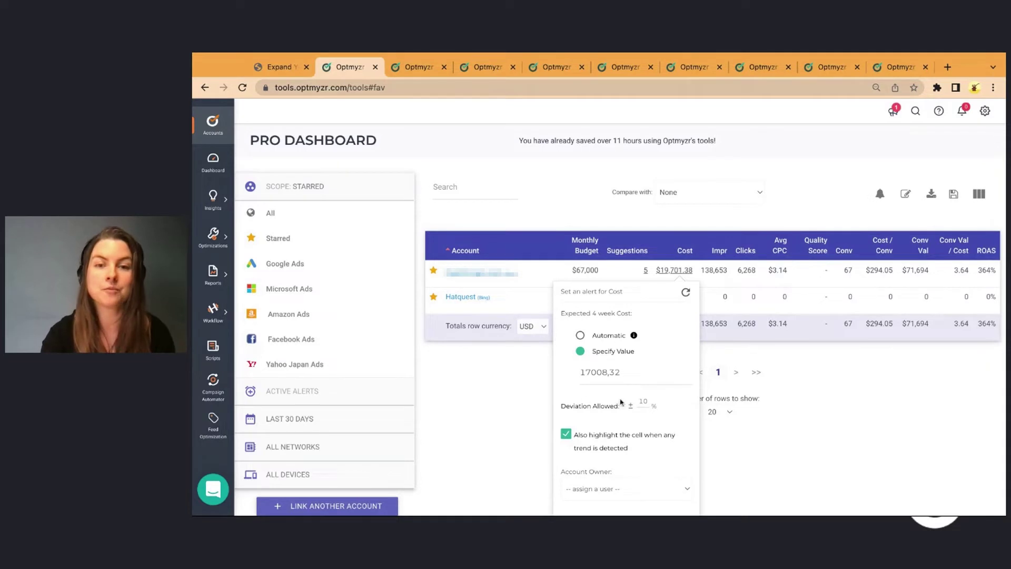
click(485, 396)
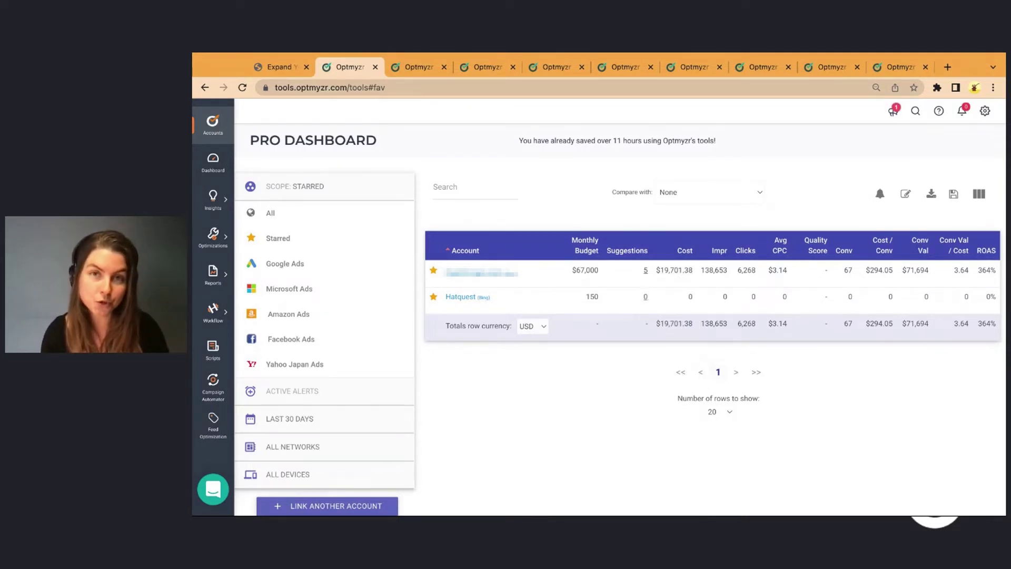
Step: Go to the Alert Settings page and check which other apps can receive alerts
click(219, 209)
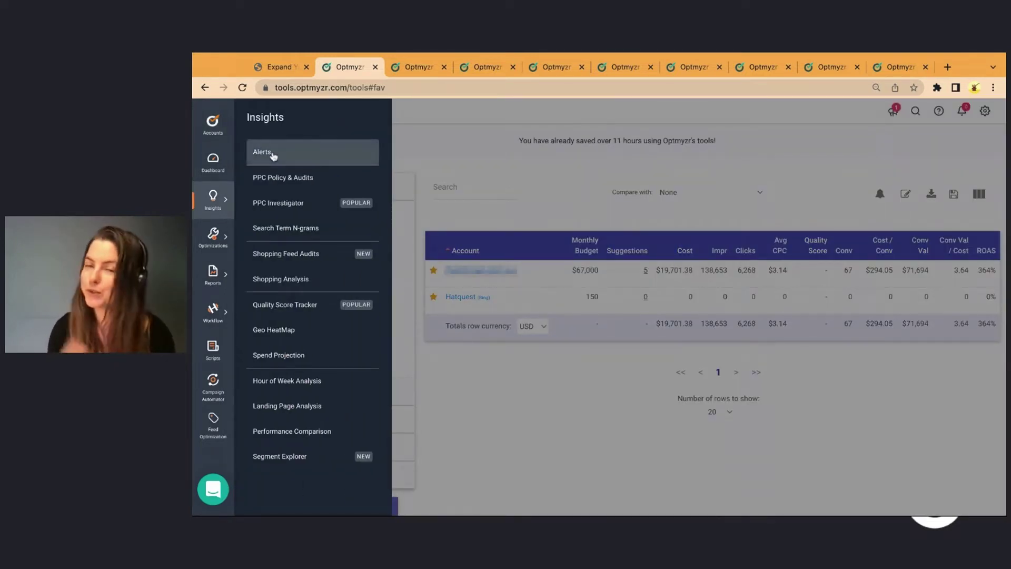
click(413, 70)
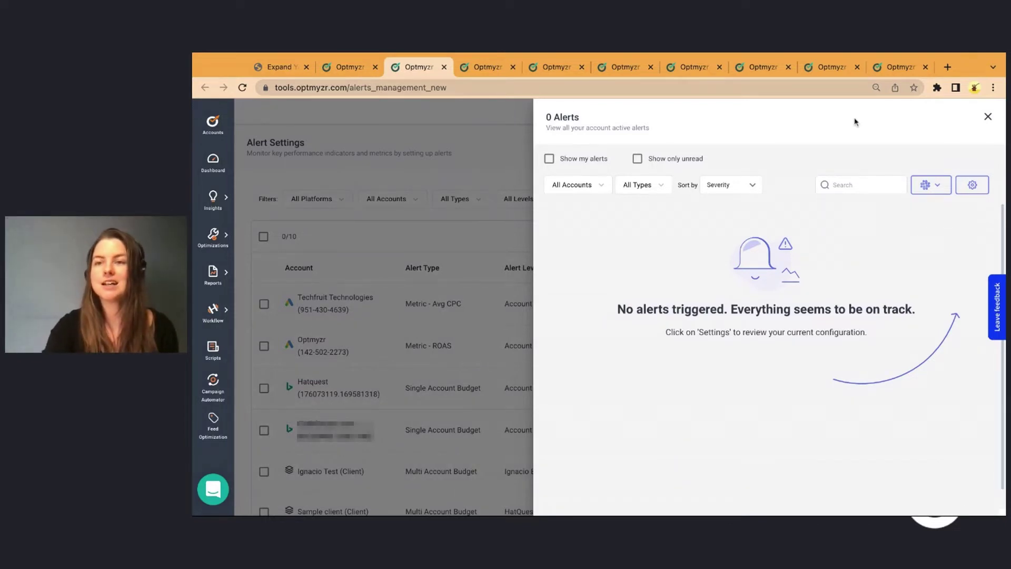
click(988, 117)
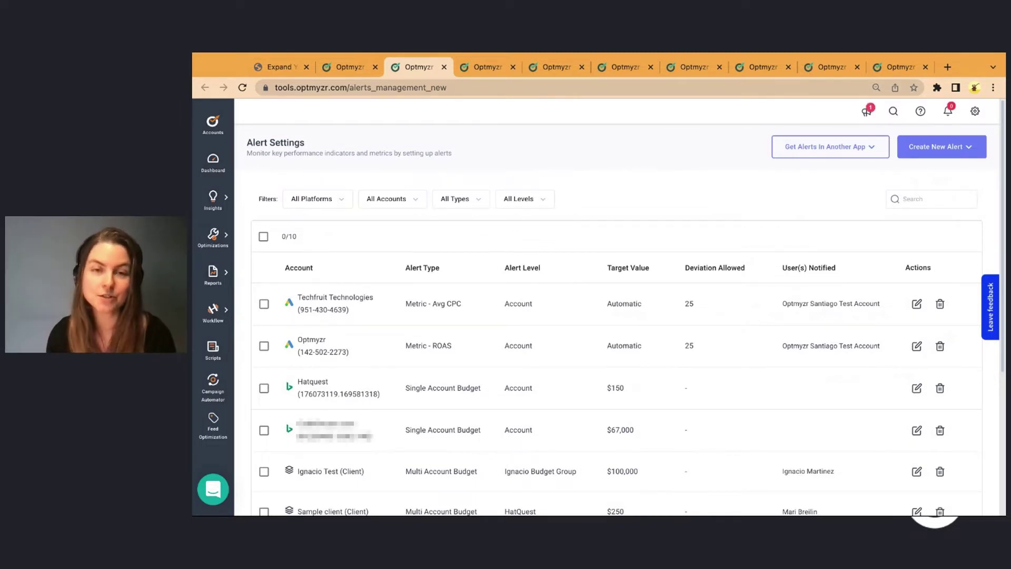
click(881, 155)
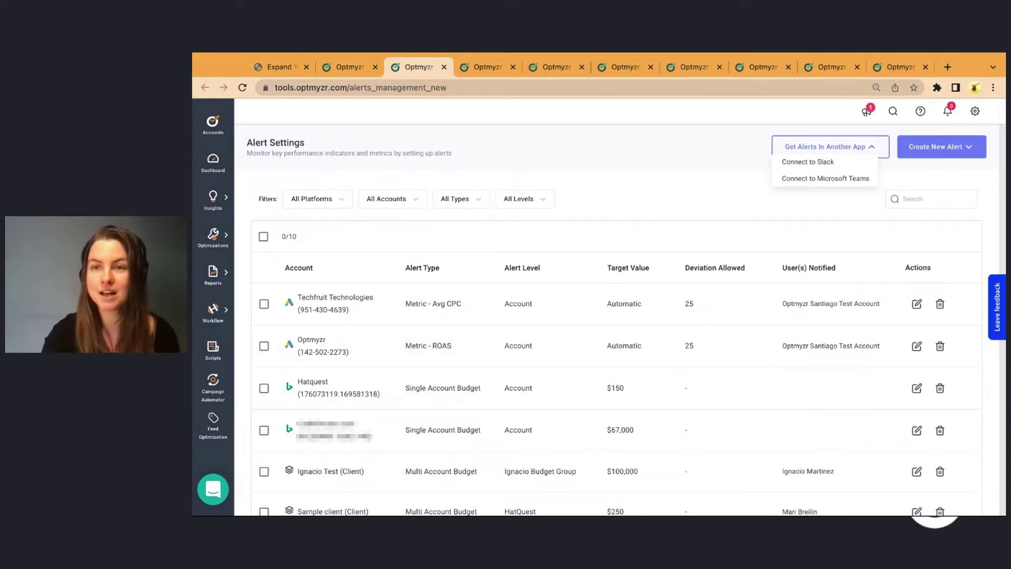
click(908, 172)
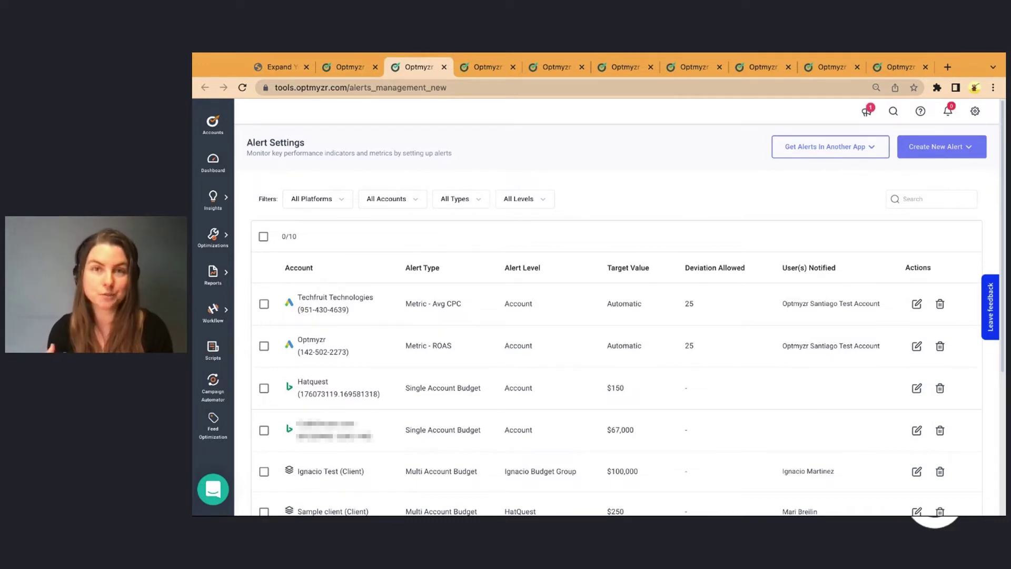
Step: Start a single account metric alert and select all Microsoft Ads accounts for it
click(940, 147)
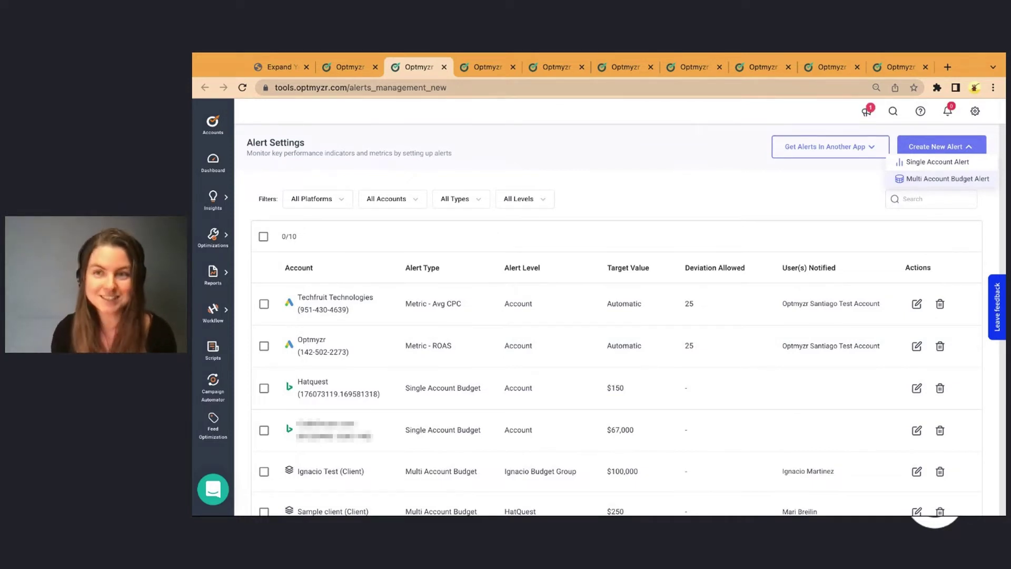
click(951, 162)
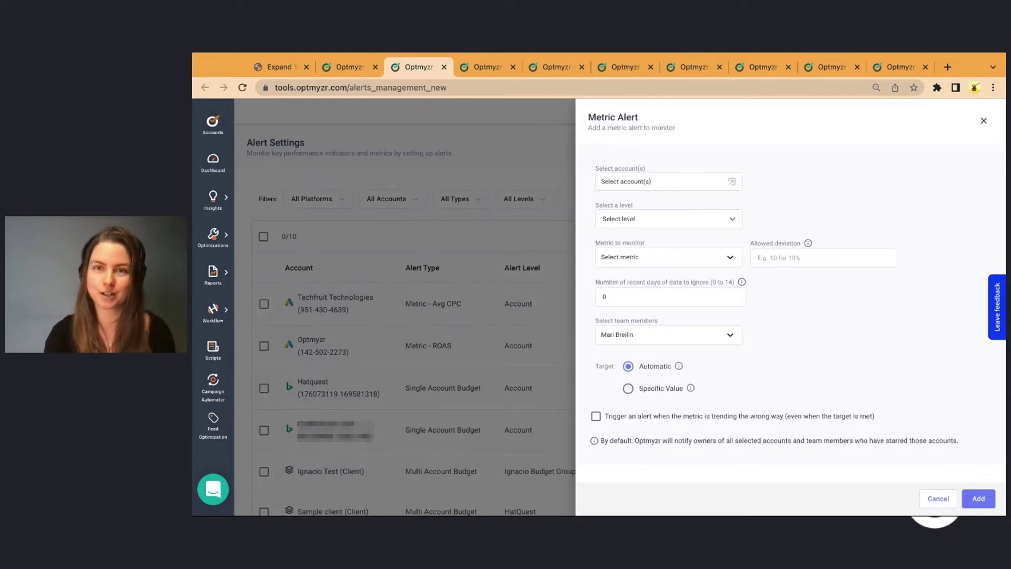
click(732, 184)
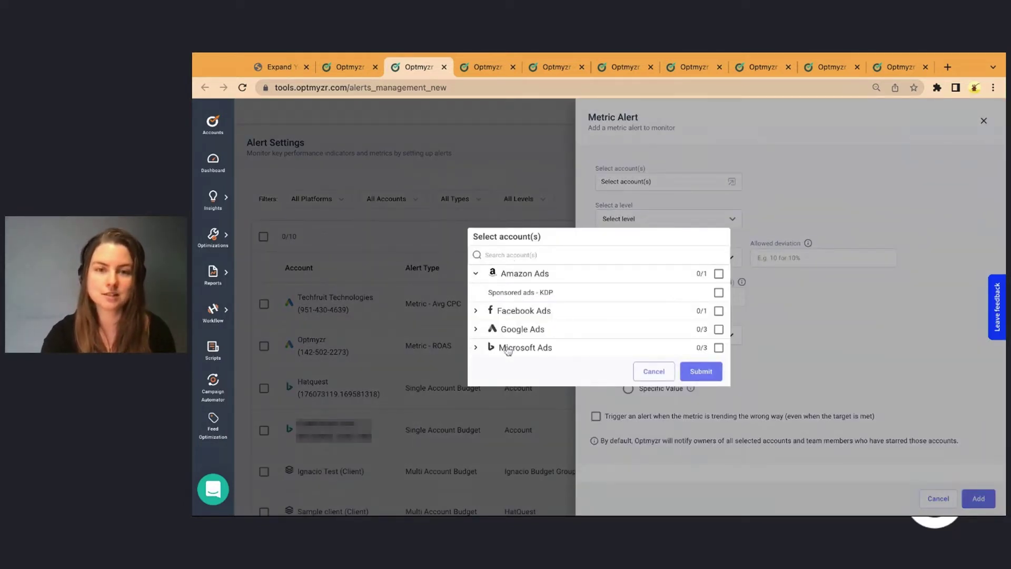
click(719, 349)
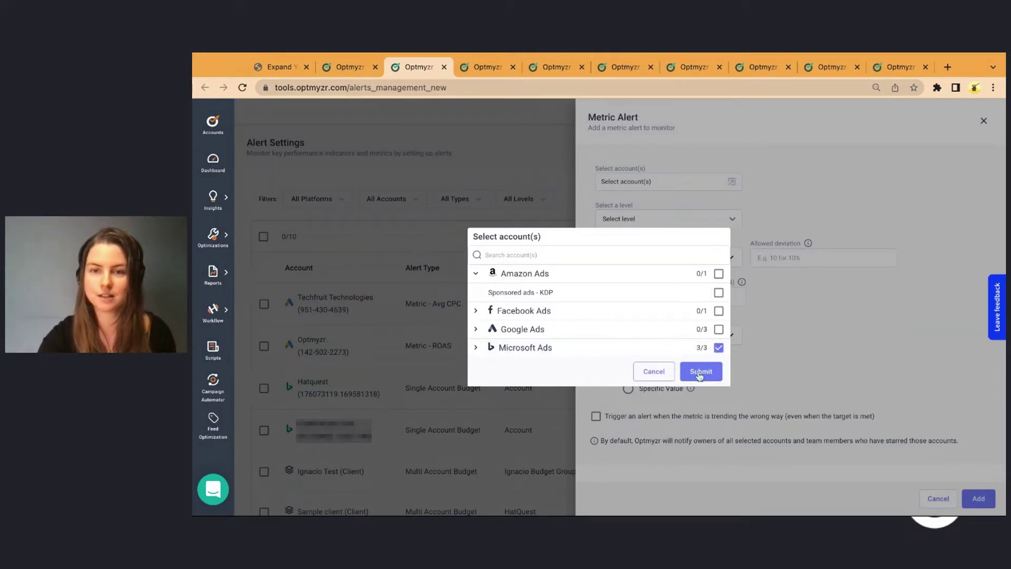
click(701, 372)
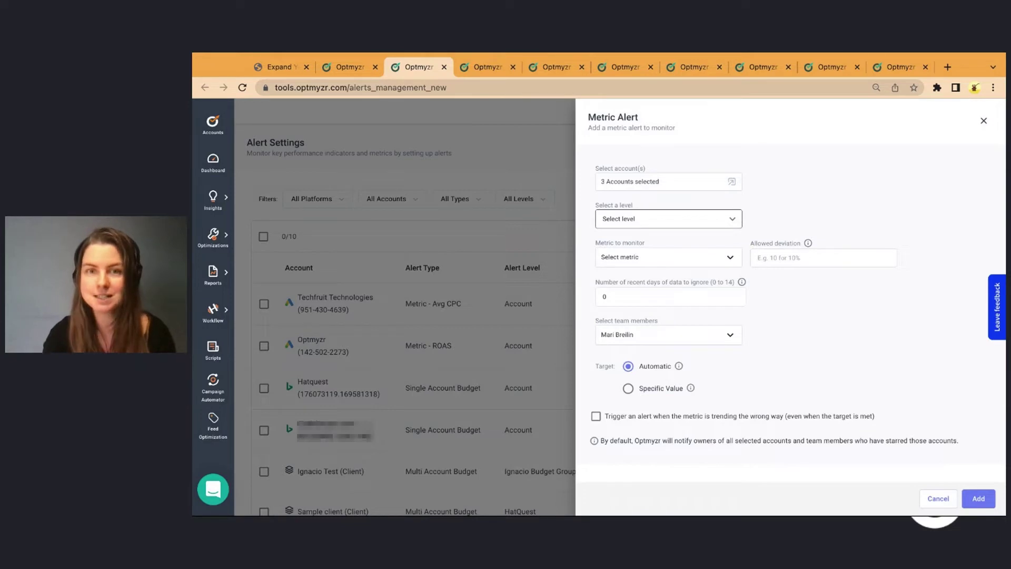
Step: Set the metric alert's level to Campaign Type with Search as the campaign type
click(731, 219)
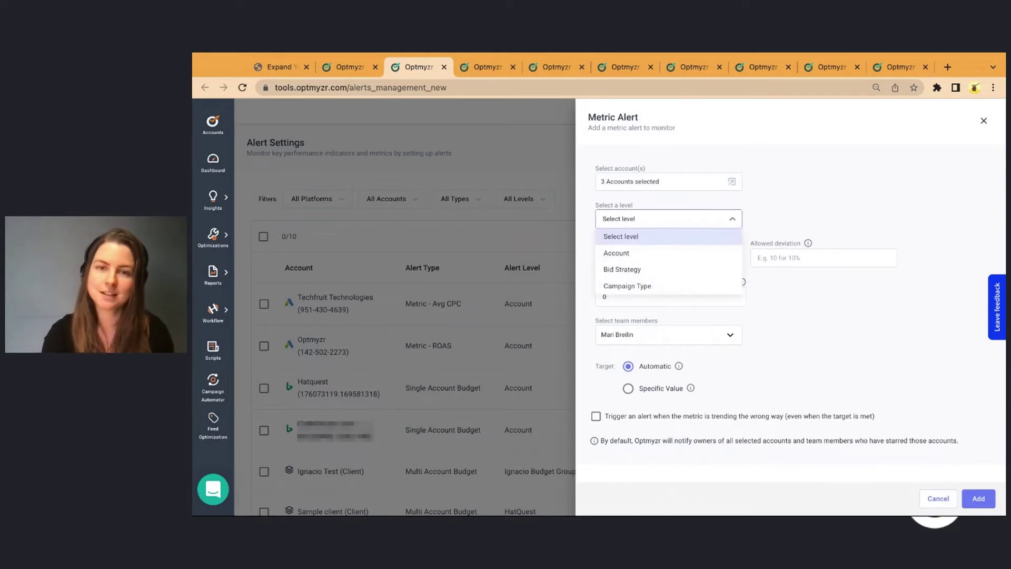
click(696, 291)
click(854, 220)
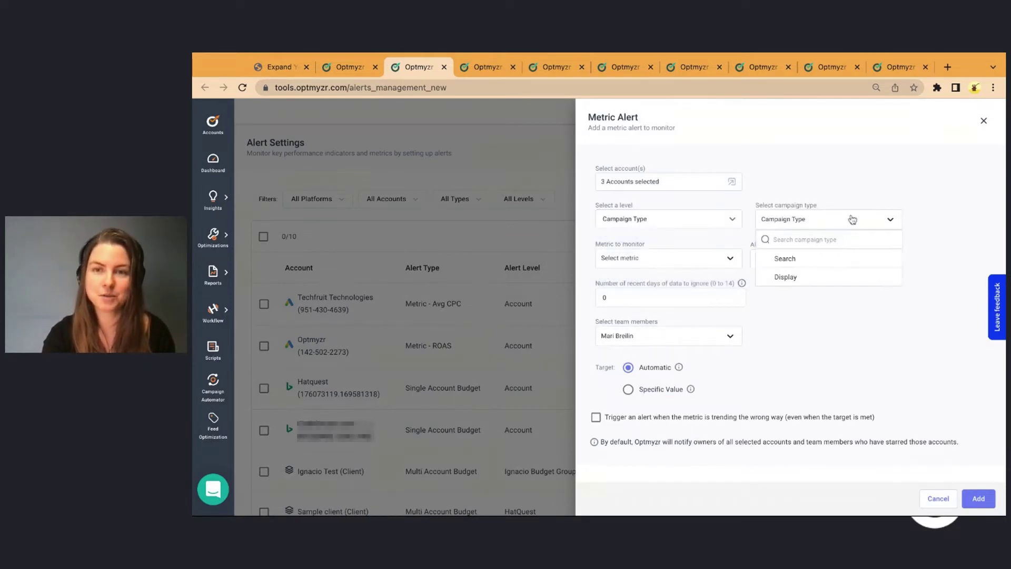
click(815, 265)
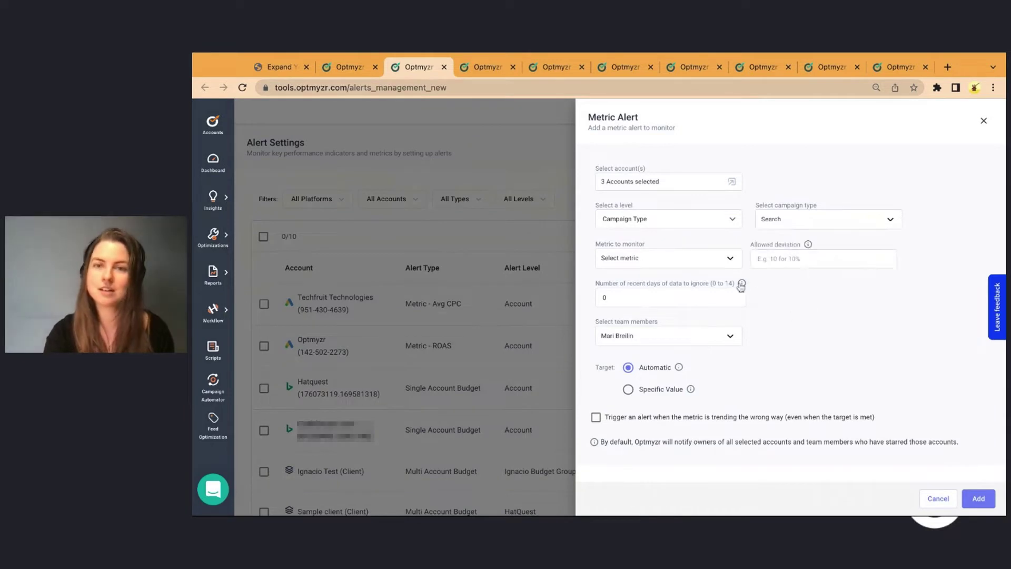
Step: Set the alert to monitor Avg CPC with a specific value target and 10% allowed deviation, and close the form without adding it
click(734, 262)
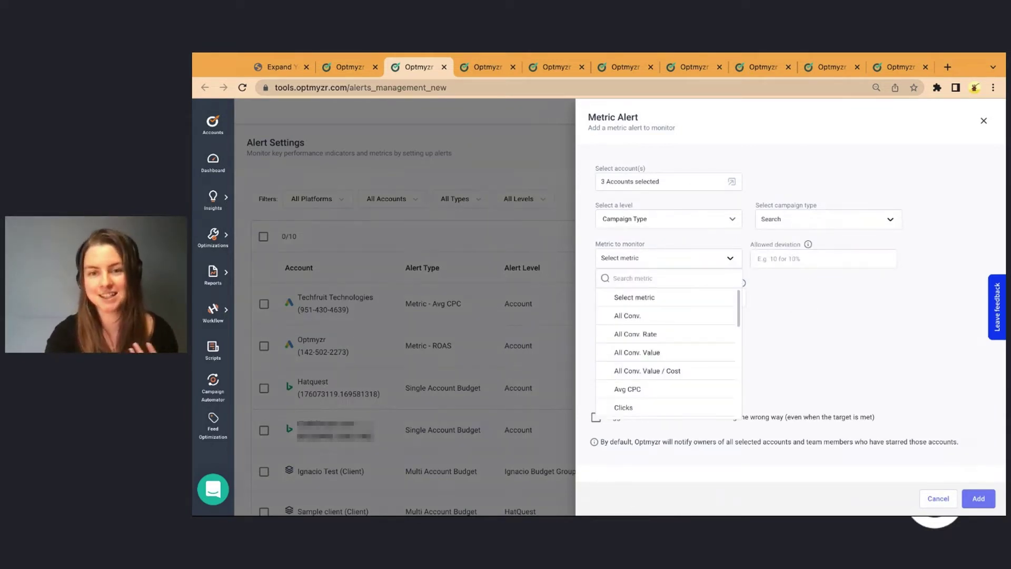
click(657, 389)
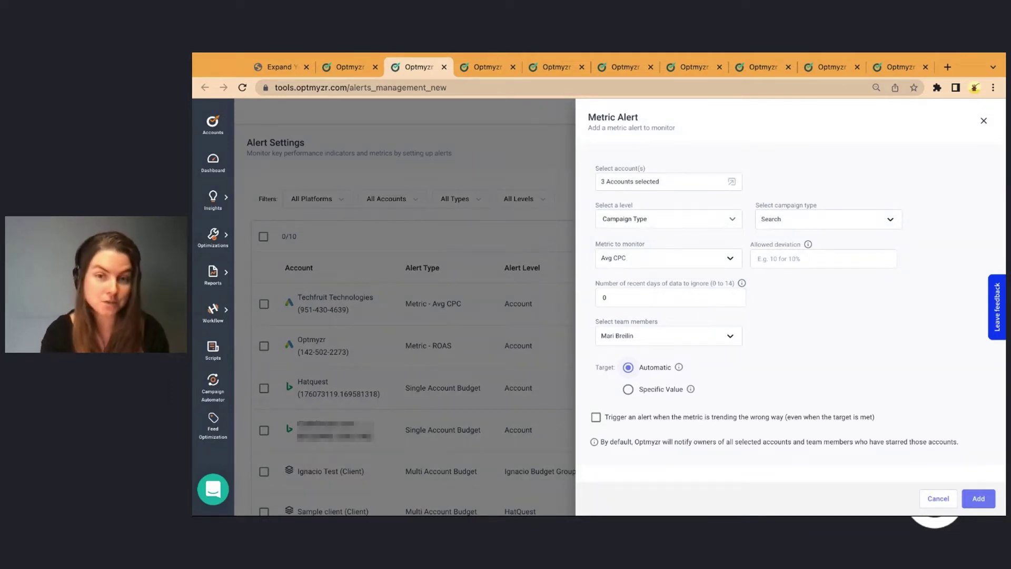
click(628, 389)
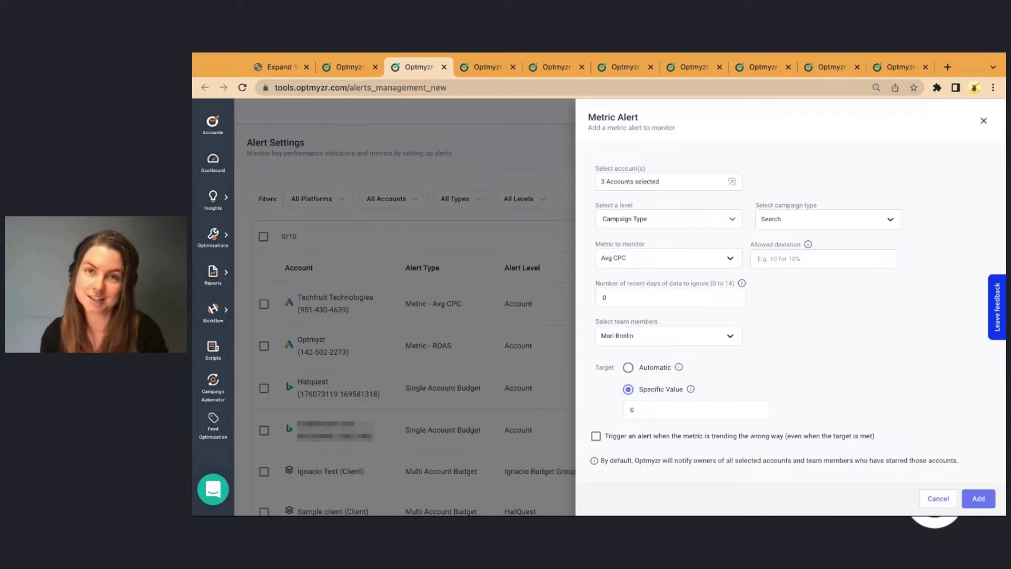
click(777, 252)
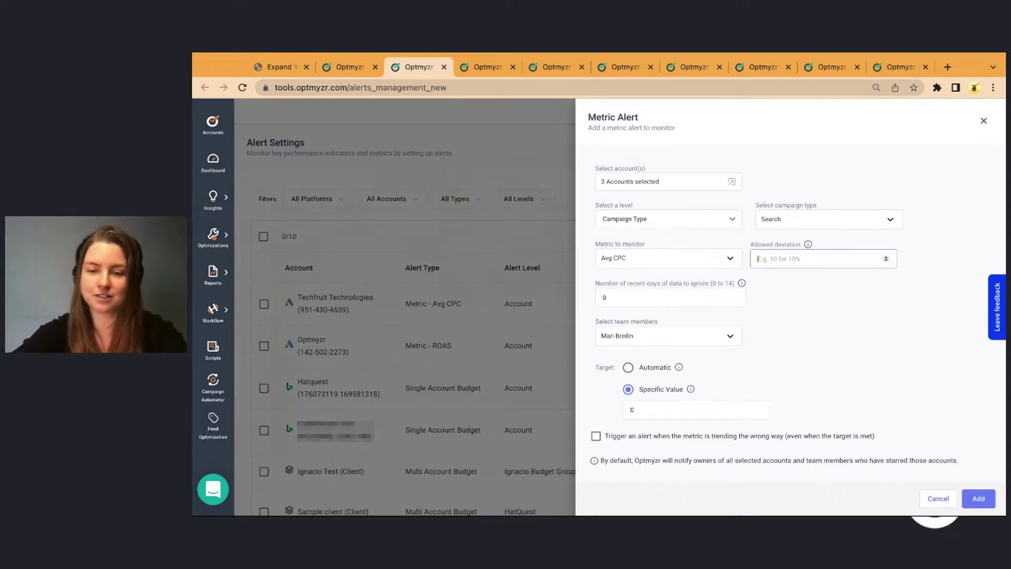
text(10)
key(Tab)
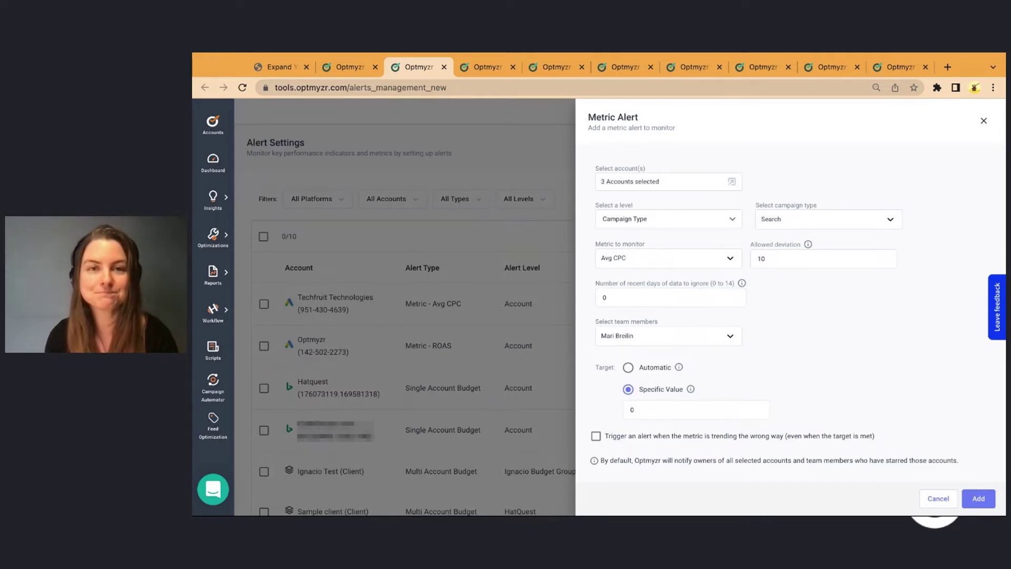
click(984, 121)
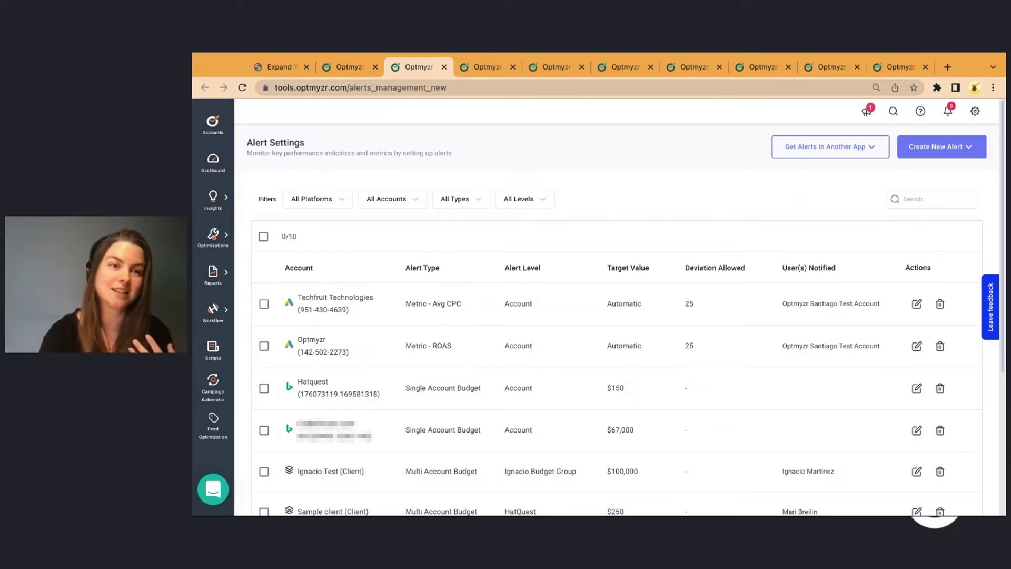
Step: Open the Sample Policy audit results and review the graded sections from Account through Performance
click(219, 204)
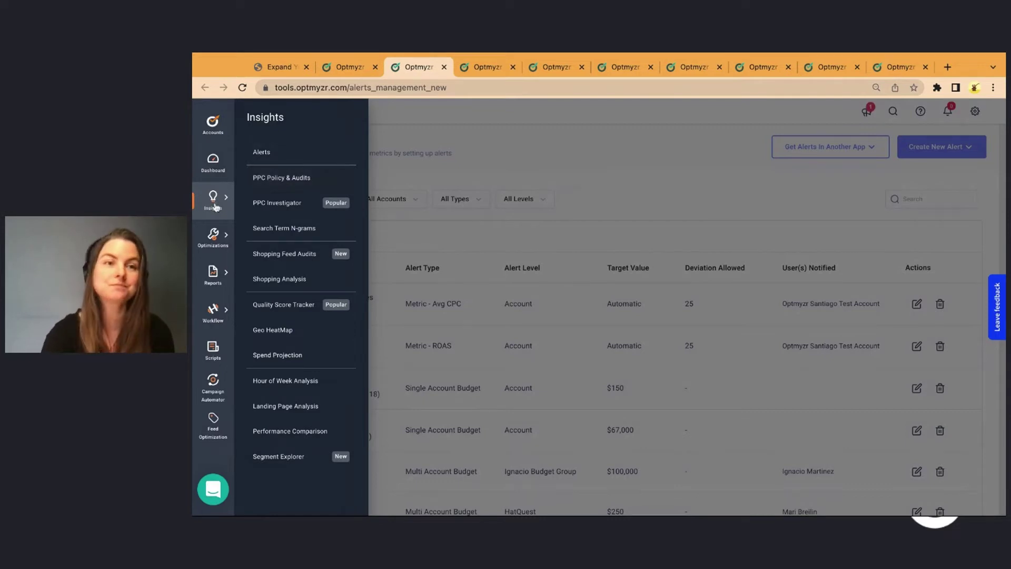
click(485, 66)
click(551, 70)
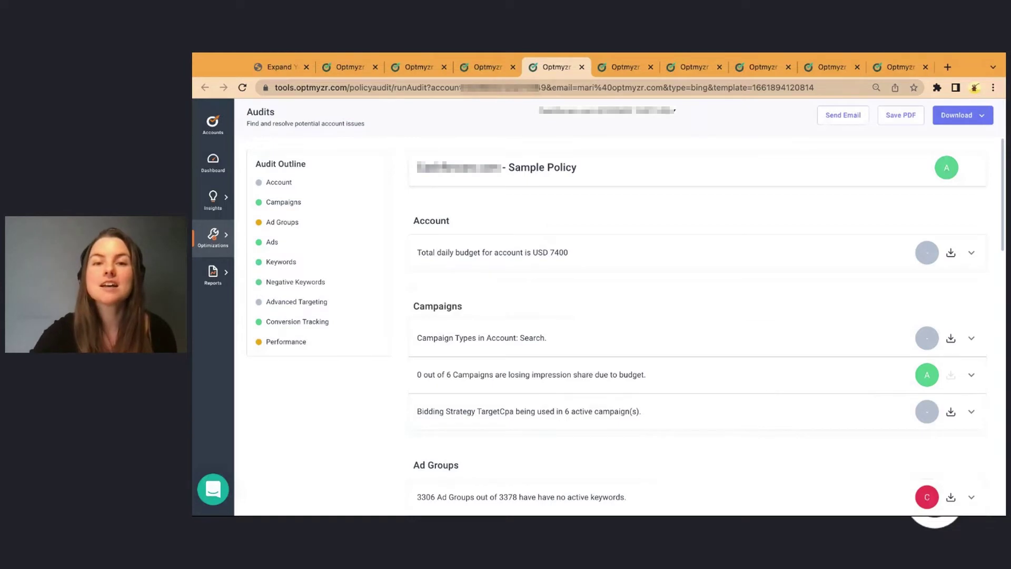
scroll(706, 257, down, 1)
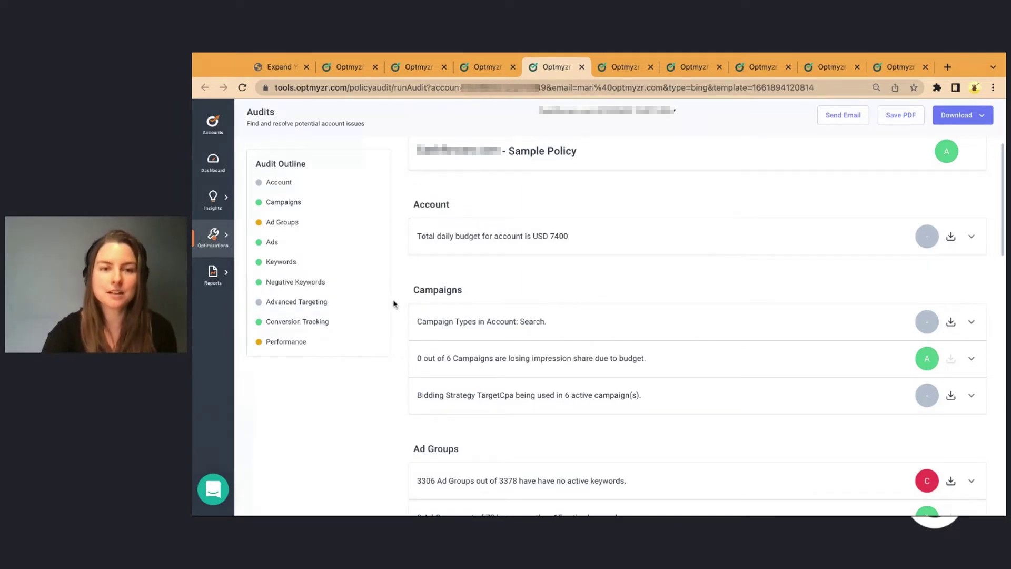
scroll(393, 302, down, 2)
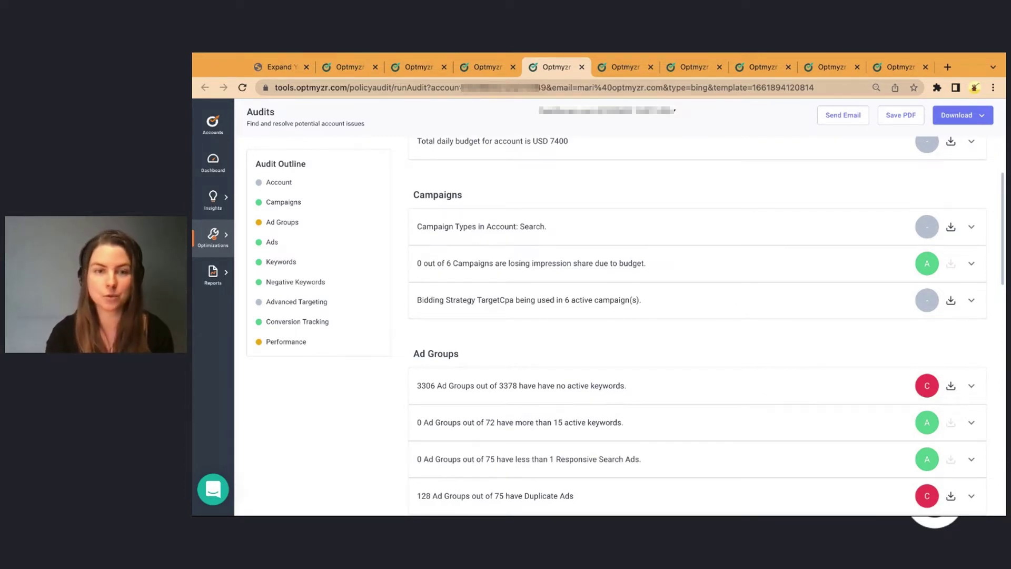
scroll(432, 273, down, 5)
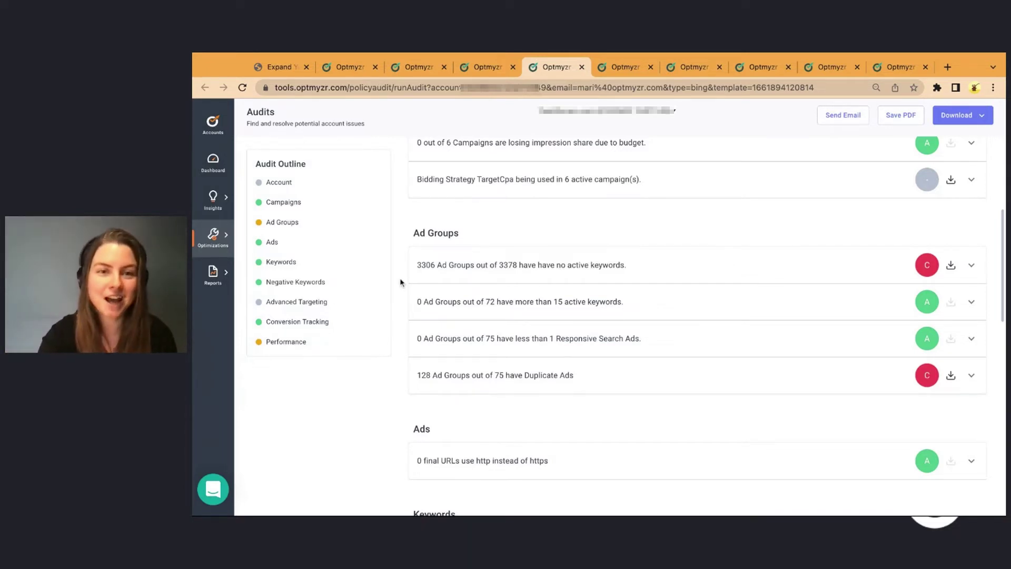
scroll(397, 288, down, 3)
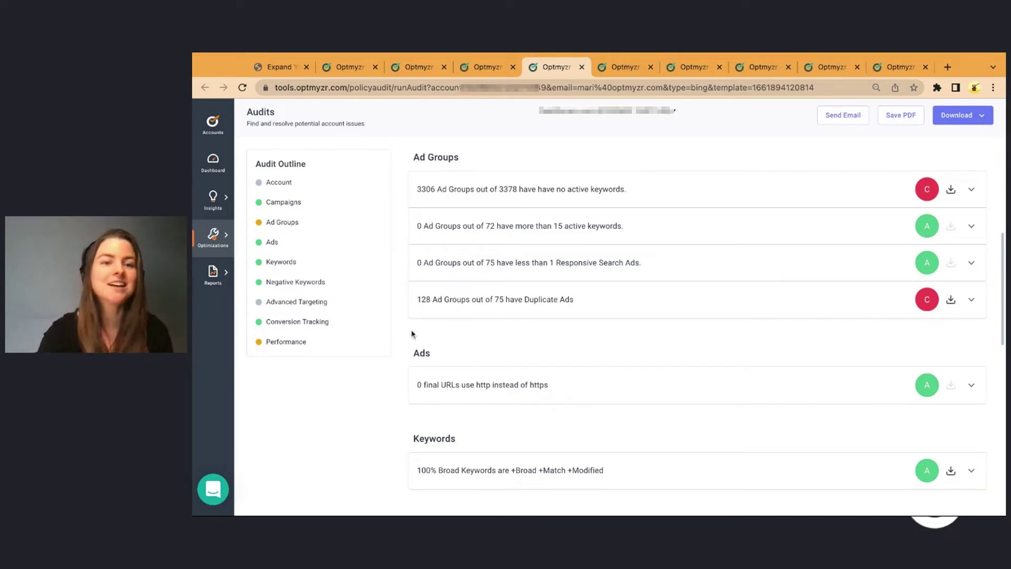
scroll(400, 392, down, 4)
scroll(400, 392, down, 8)
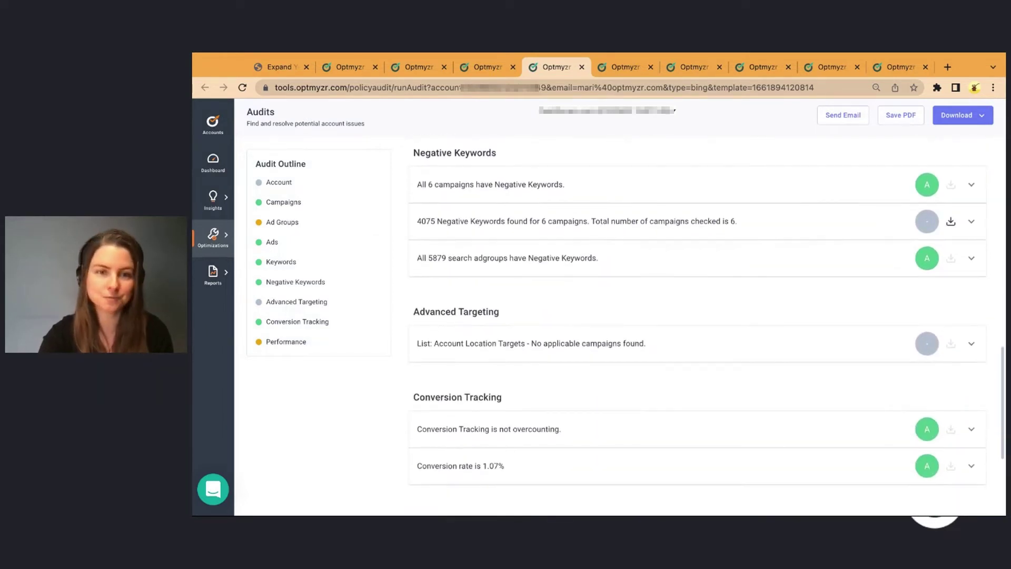
scroll(698, 324, down, 6)
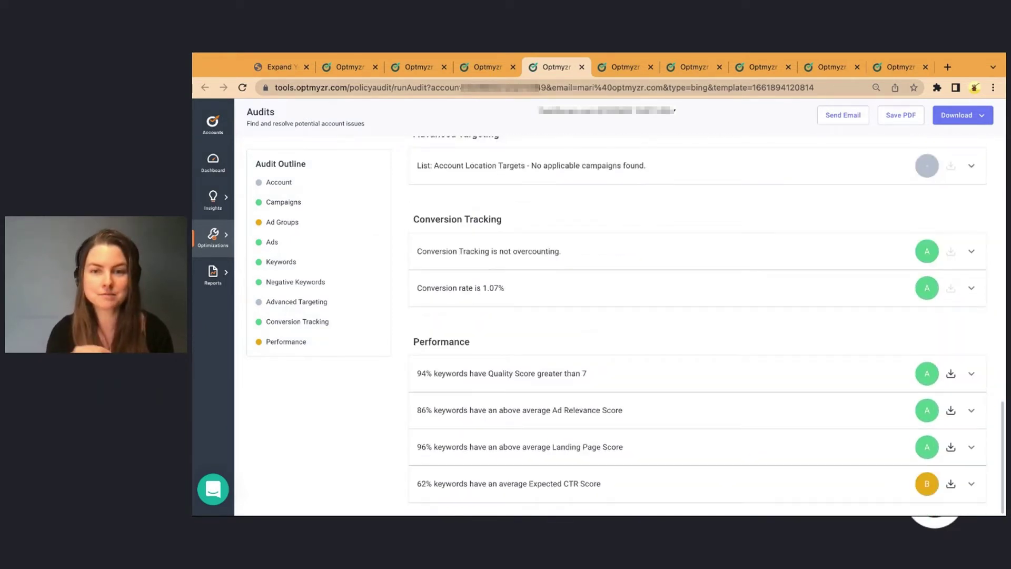
Step: Examine the keyword breakdown of the Expected CTR Score check in the audit's Performance section, and collapse it
click(441, 482)
scroll(388, 420, down, 4)
scroll(390, 420, down, 3)
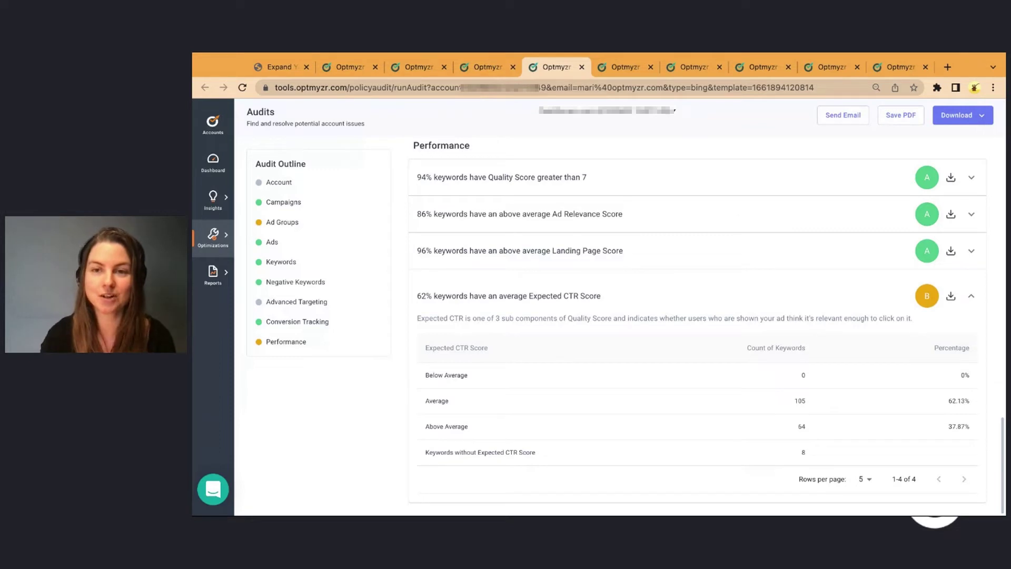
click(836, 293)
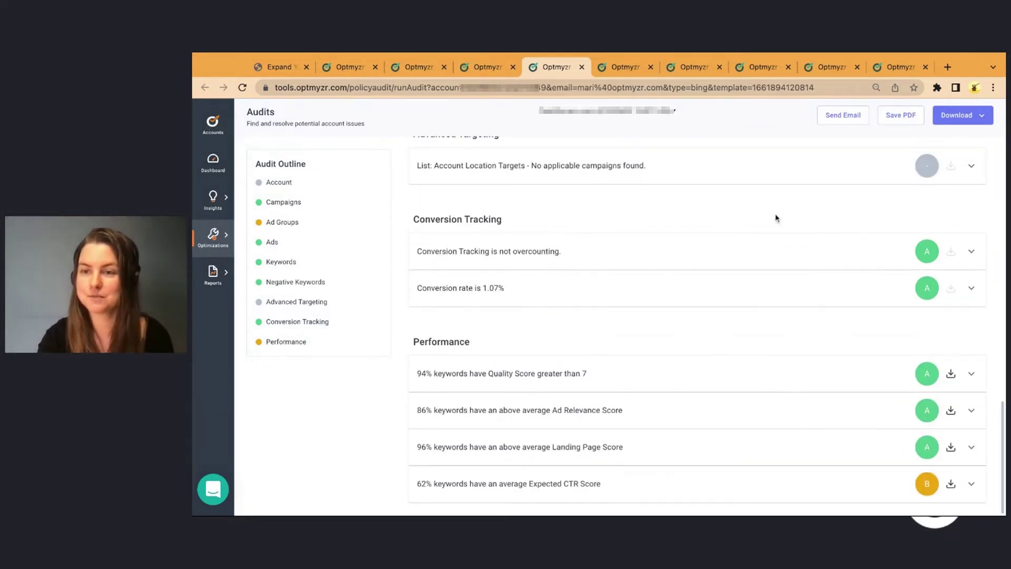
Step: Return to the top of the Sample Policy audit results and open the PPC Policy & Audits page under Insights
scroll(753, 204, up, 10)
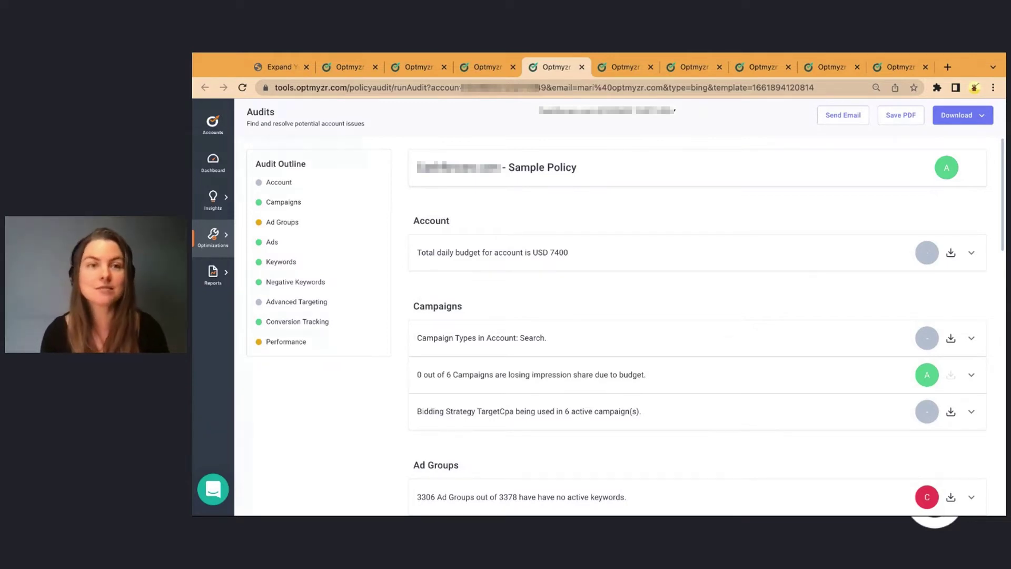
click(220, 206)
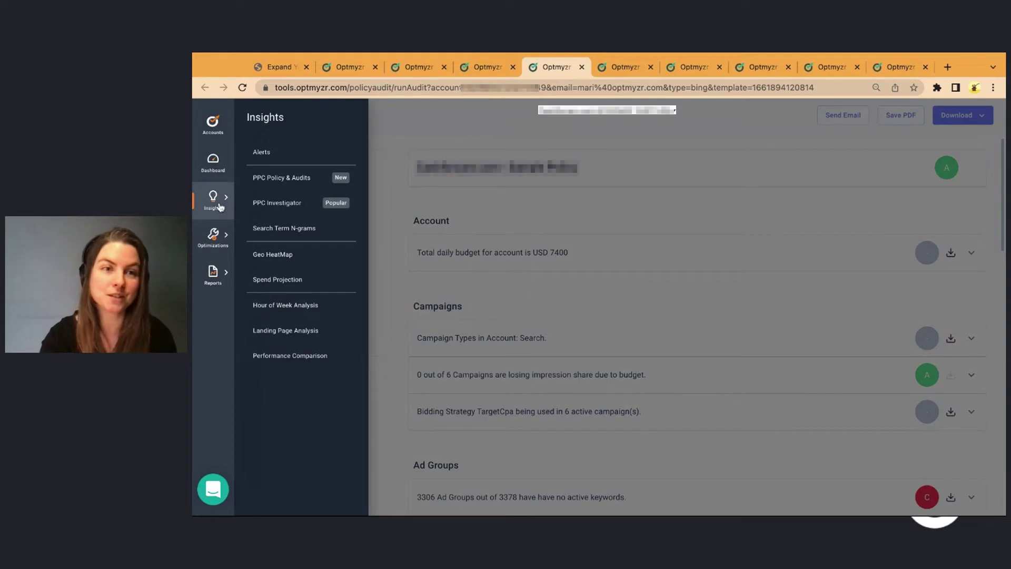
click(297, 179)
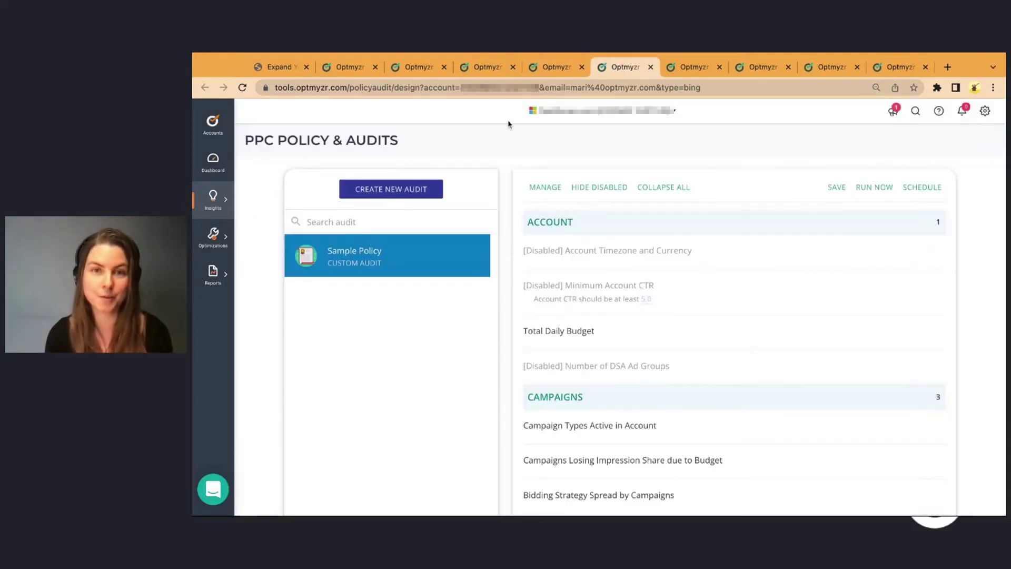
Step: Collapse all sections of the Sample Policy, then expand Ad Groups to examine its checks, limits and disable options
click(657, 189)
scroll(511, 201, down, 1)
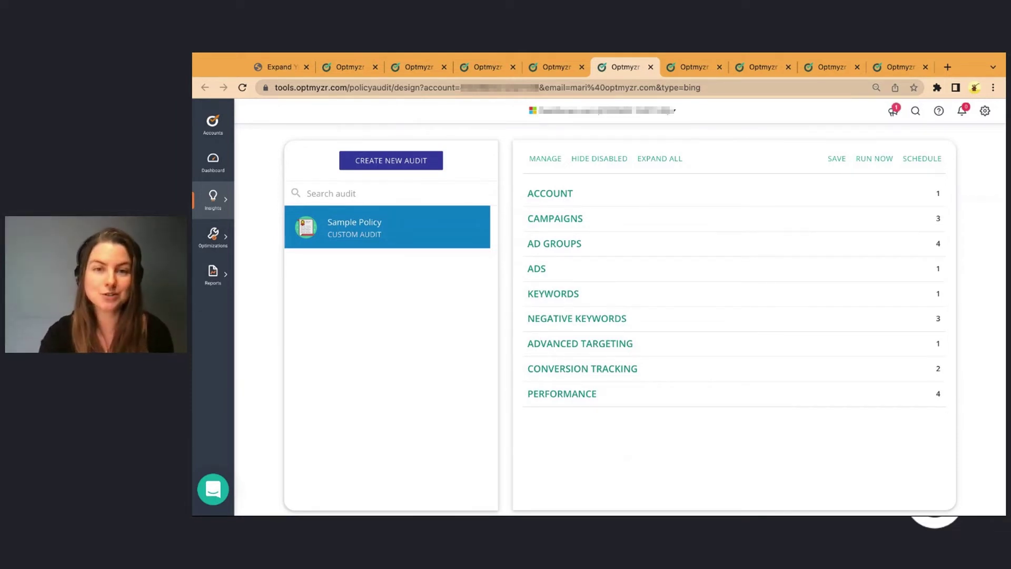
click(611, 245)
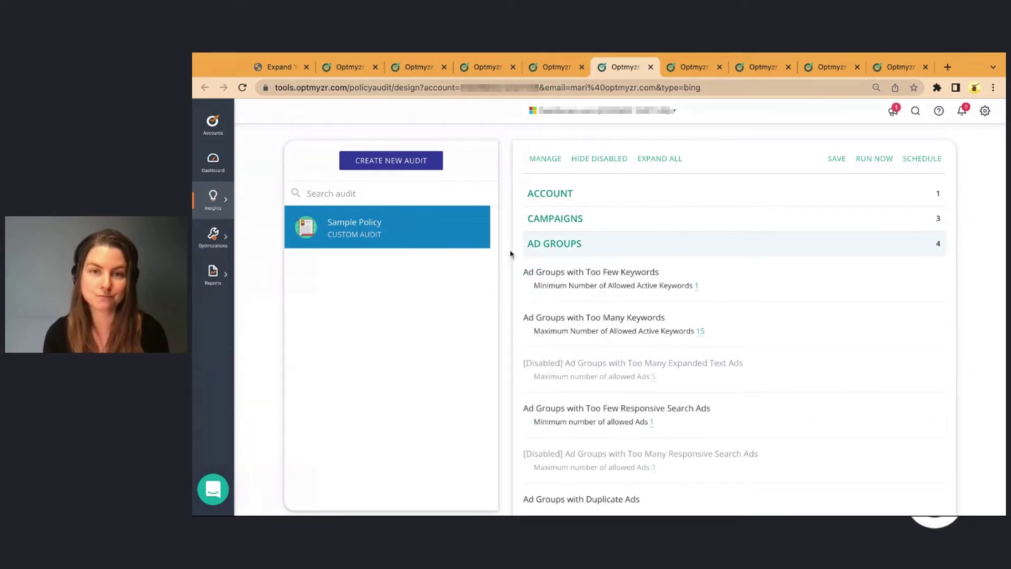
mouse_move(923, 280)
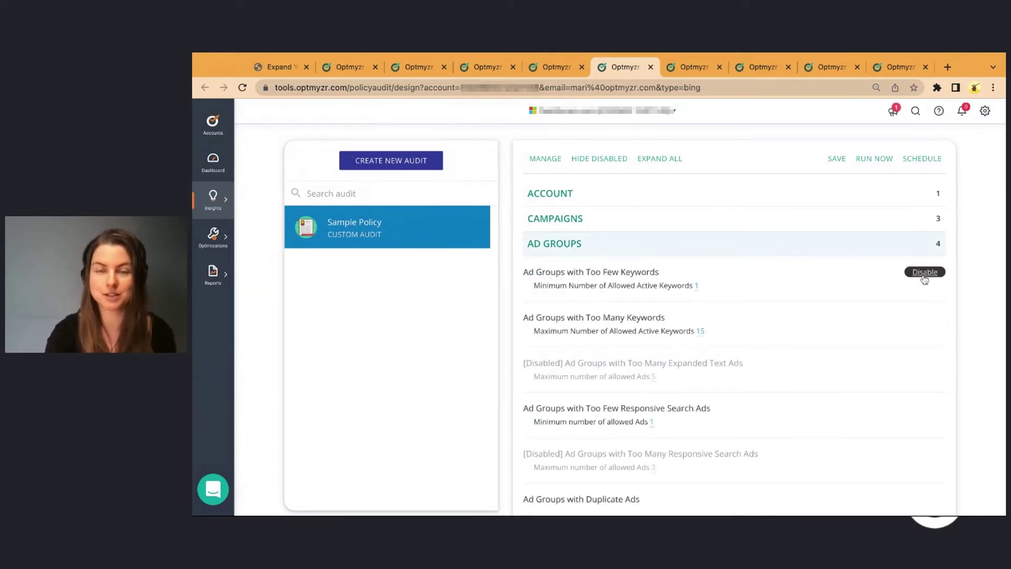
mouse_move(922, 367)
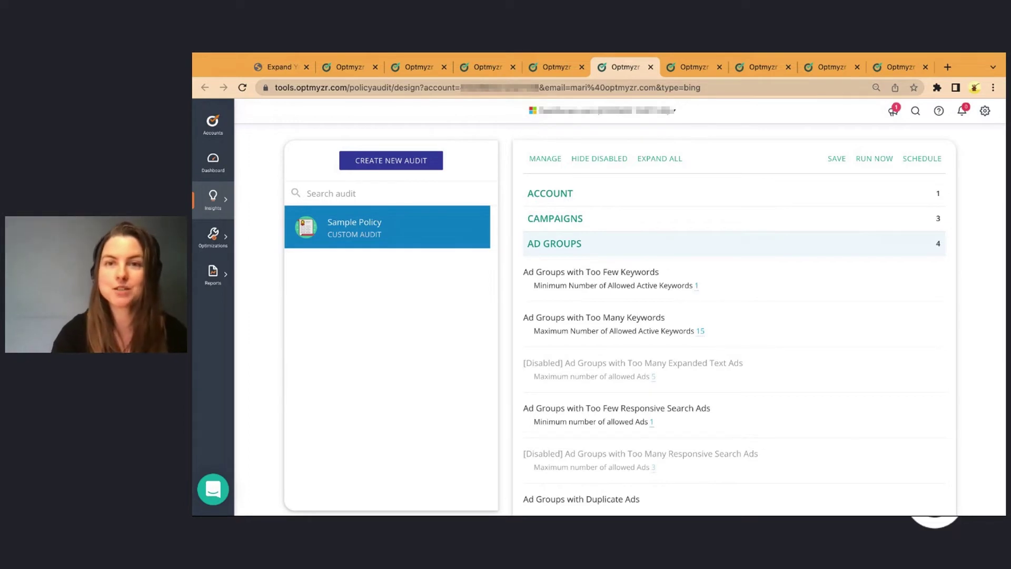
Step: Open Optimize Budgets Across Platforms and examine the Demo Group's monthly target budget in the budget group manager
click(697, 67)
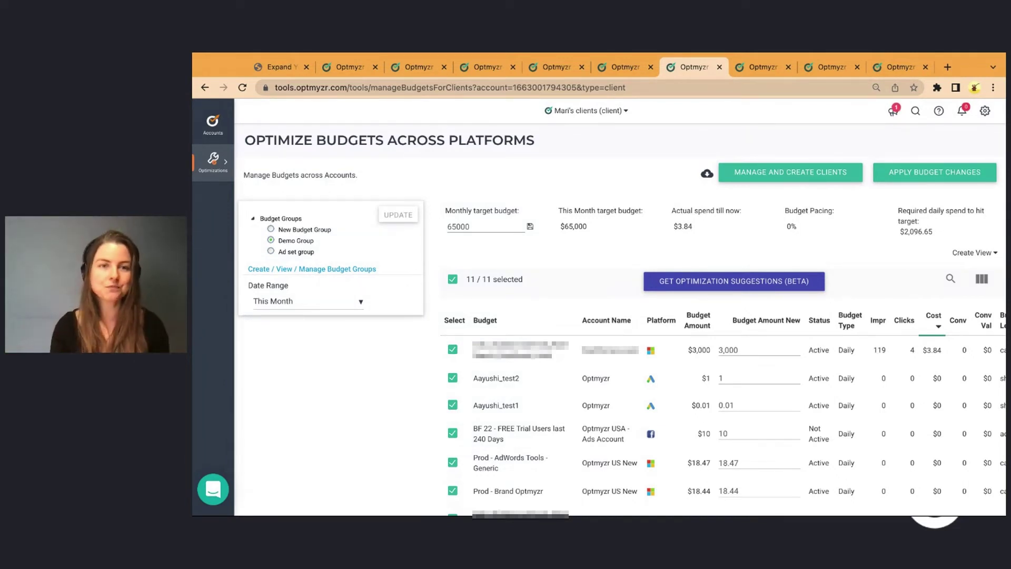
click(336, 271)
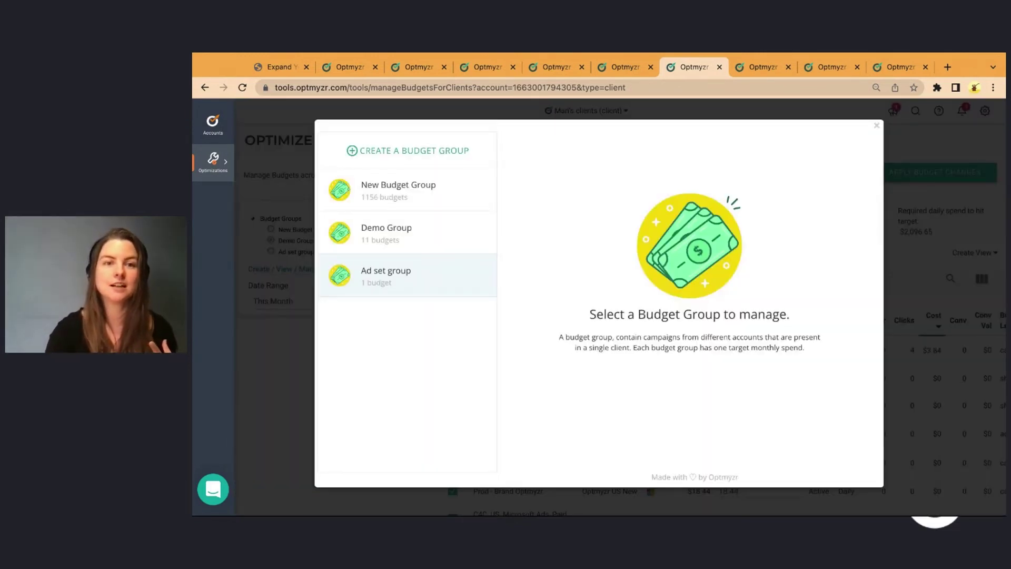
click(389, 248)
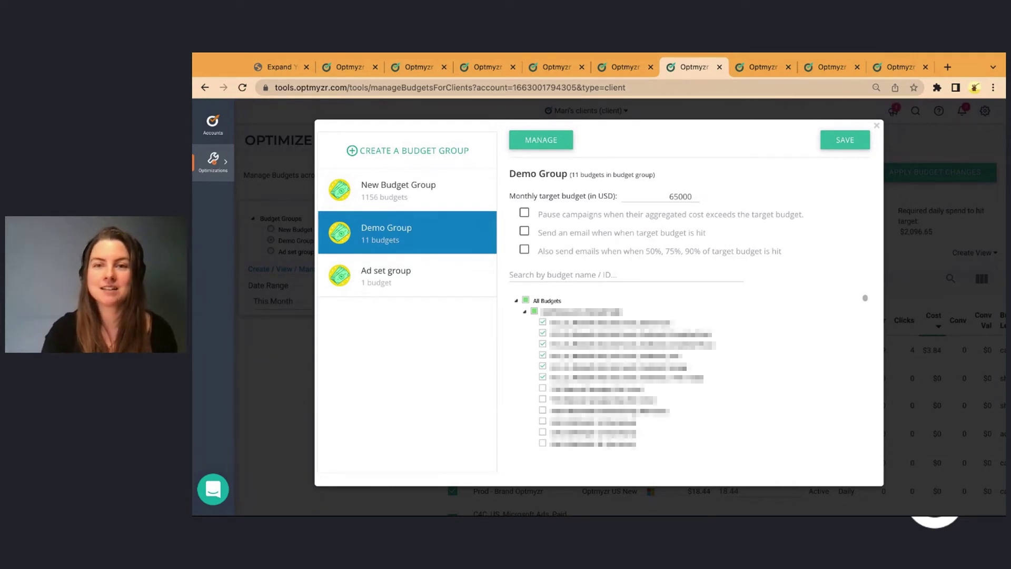
click(663, 197)
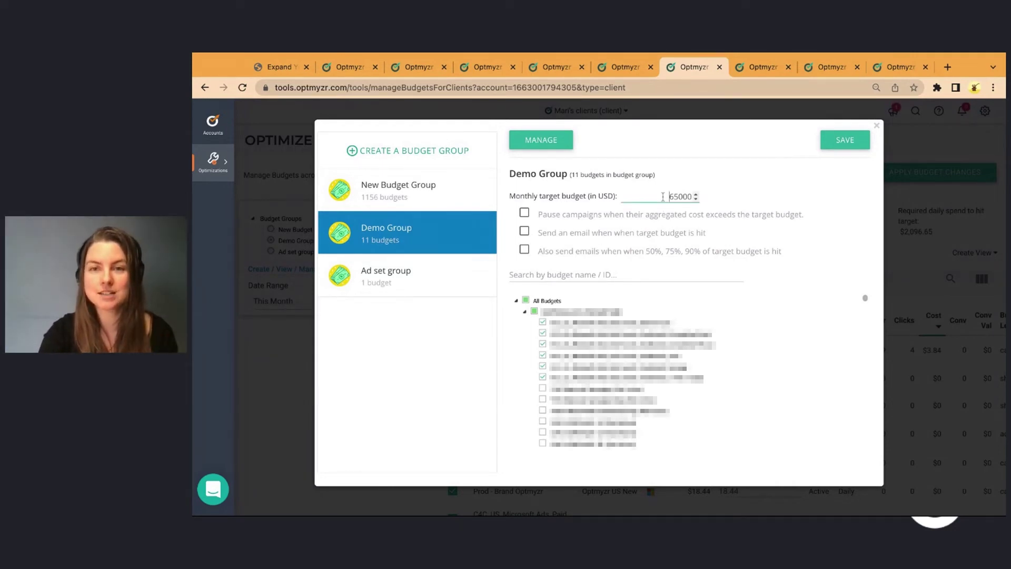
drag(664, 196, 702, 199)
click(736, 199)
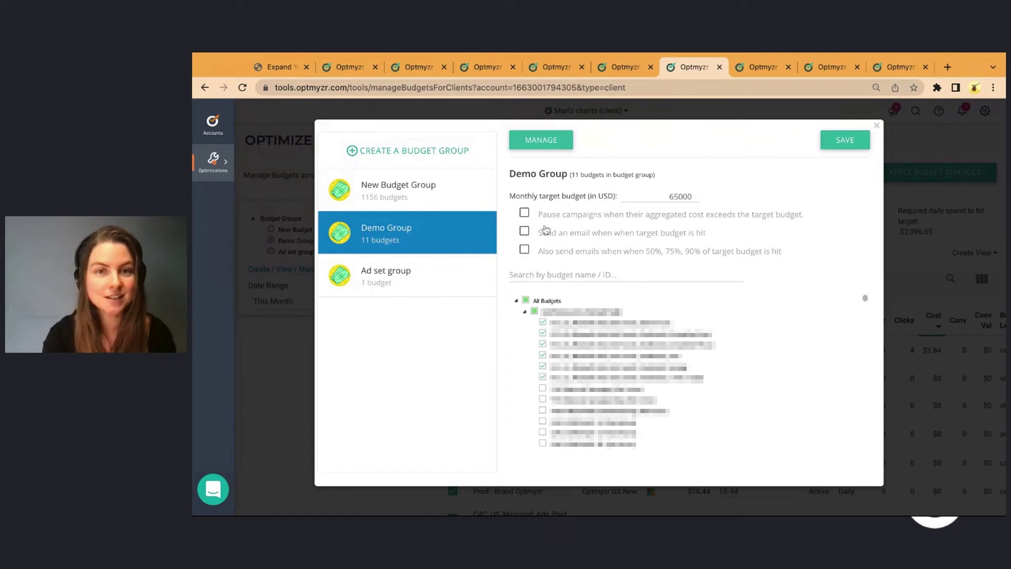
Step: Enable the Demo Group's target budget emails, campaign pausing and re-enabling next month, and exit without saving
click(525, 251)
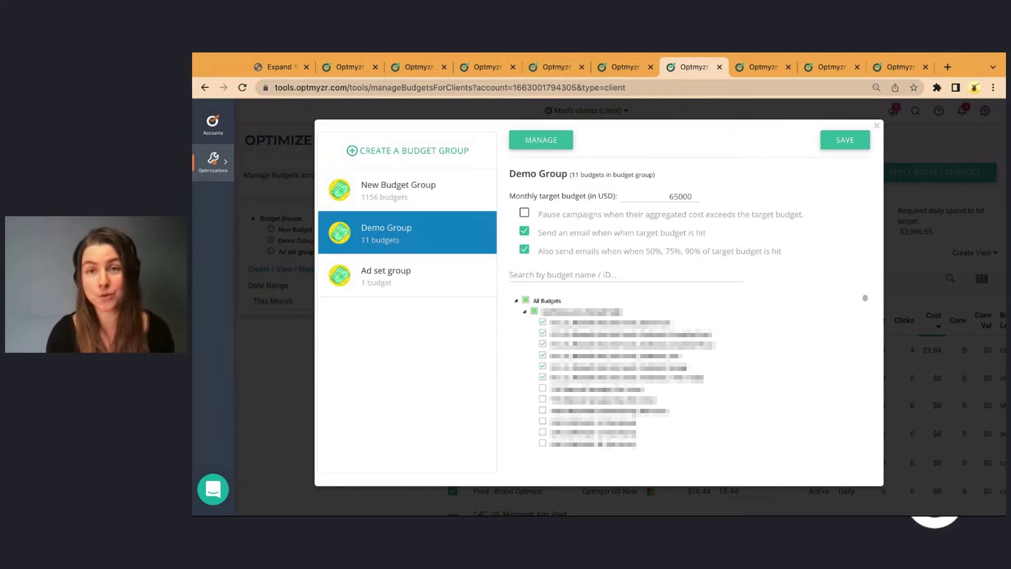
click(525, 212)
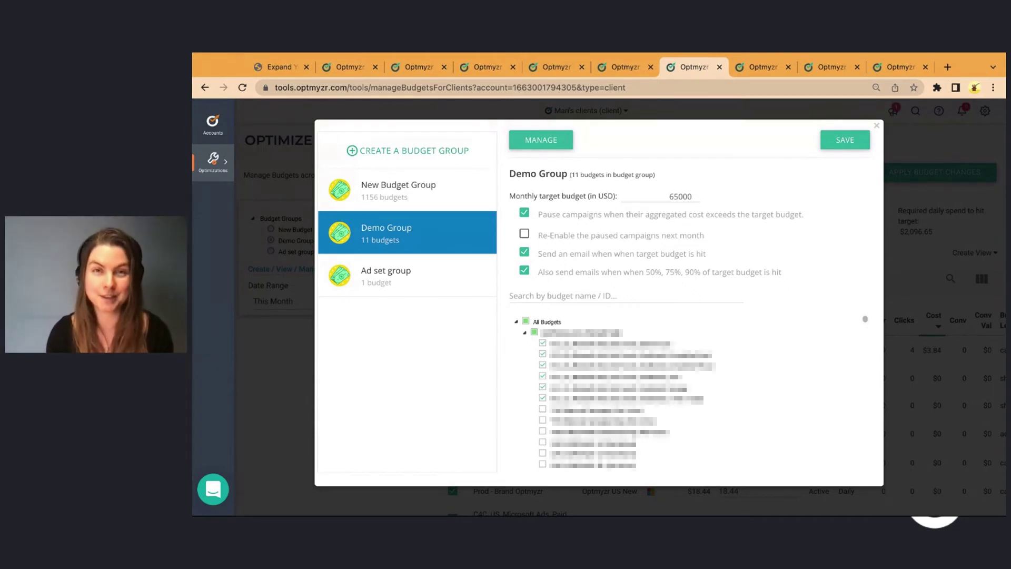
click(525, 234)
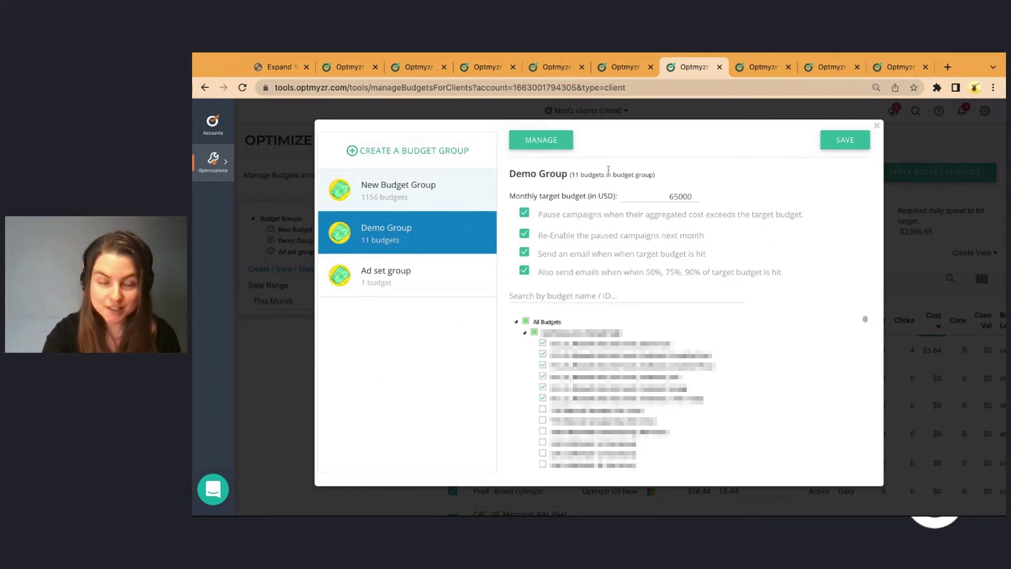
click(879, 127)
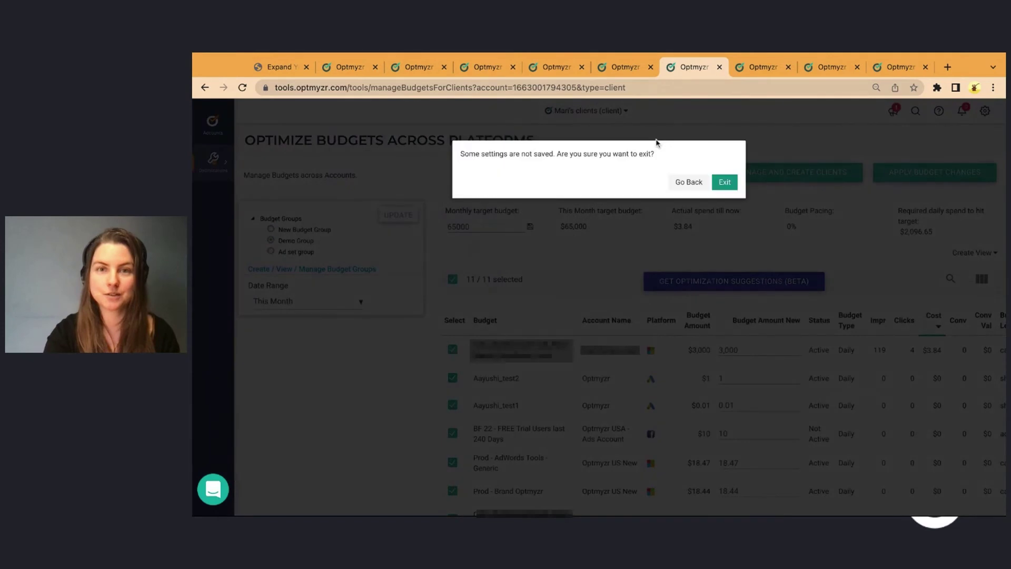
click(725, 183)
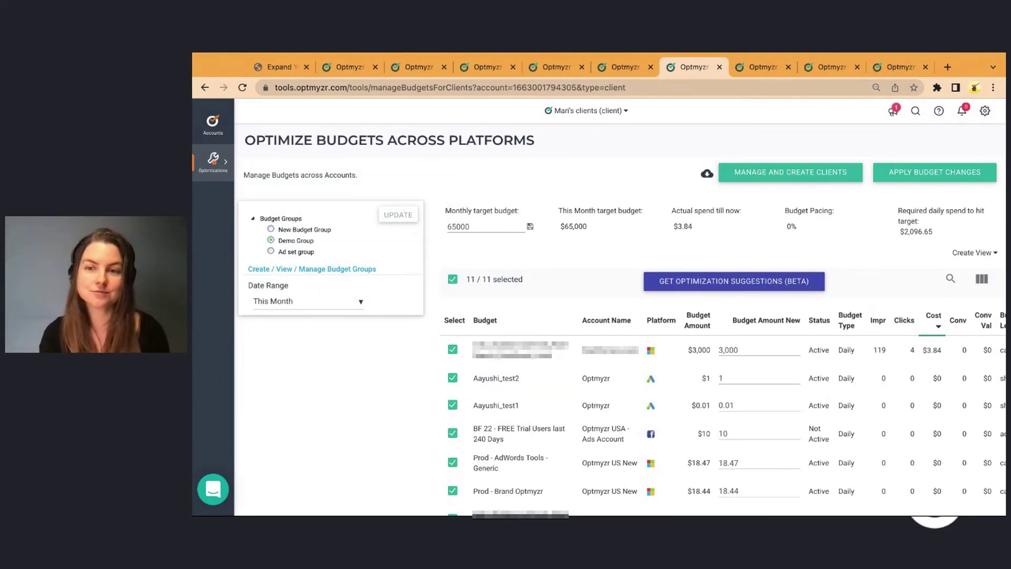
Step: Check the metric columns available for the budget table, and try 3,100 as the first budget's new amount
click(982, 281)
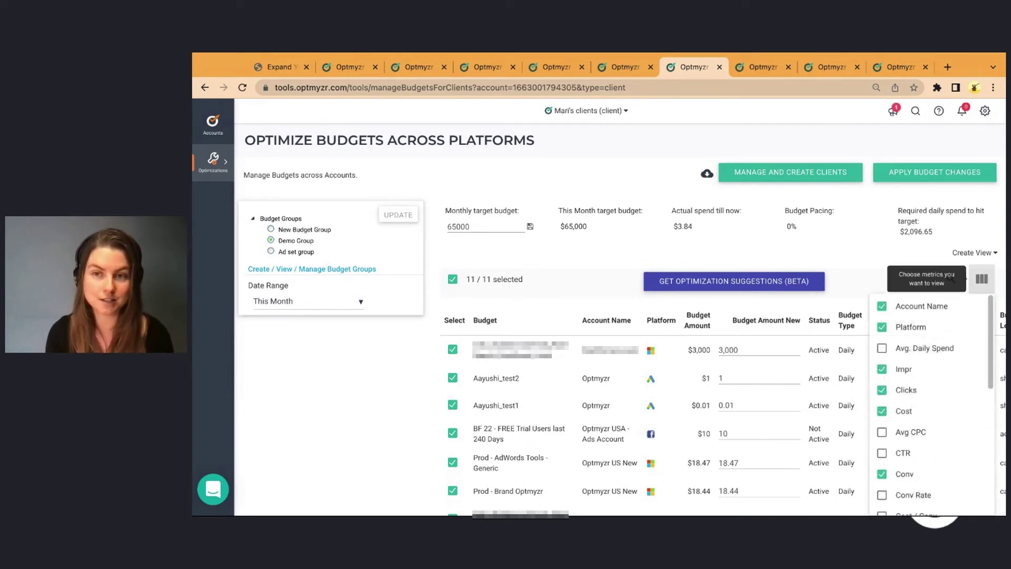
click(868, 255)
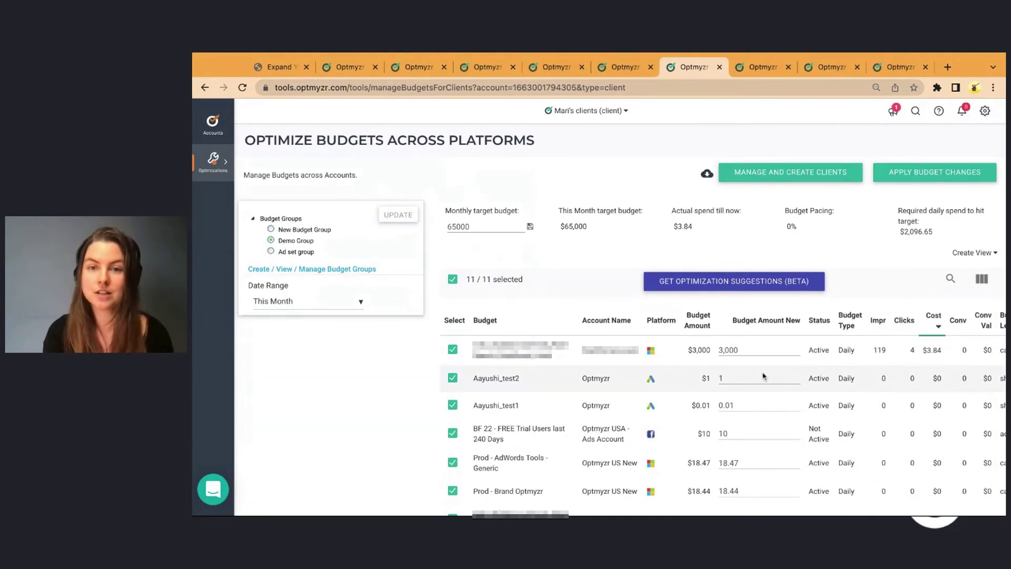
drag(725, 350, 743, 350)
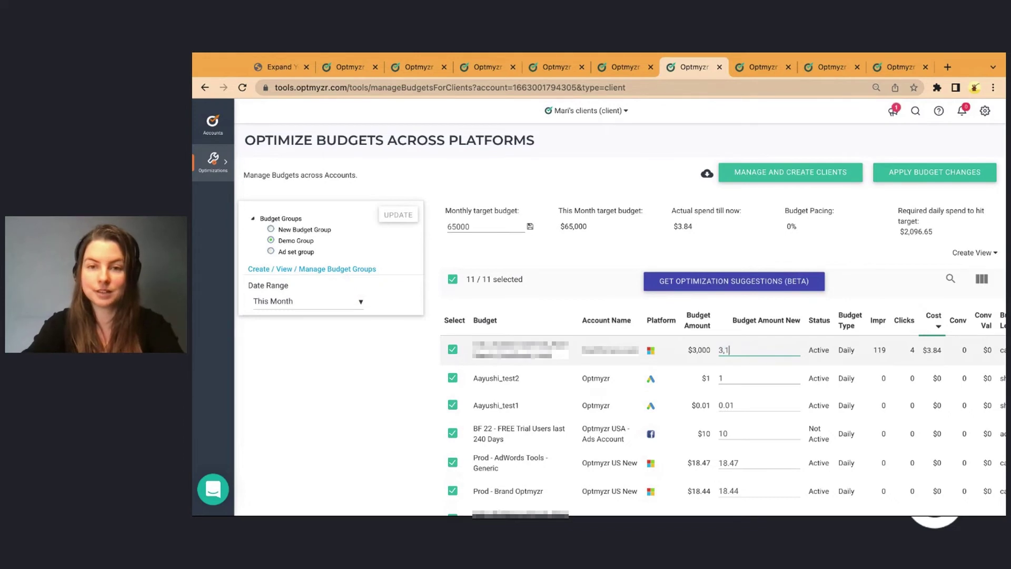
text(00)
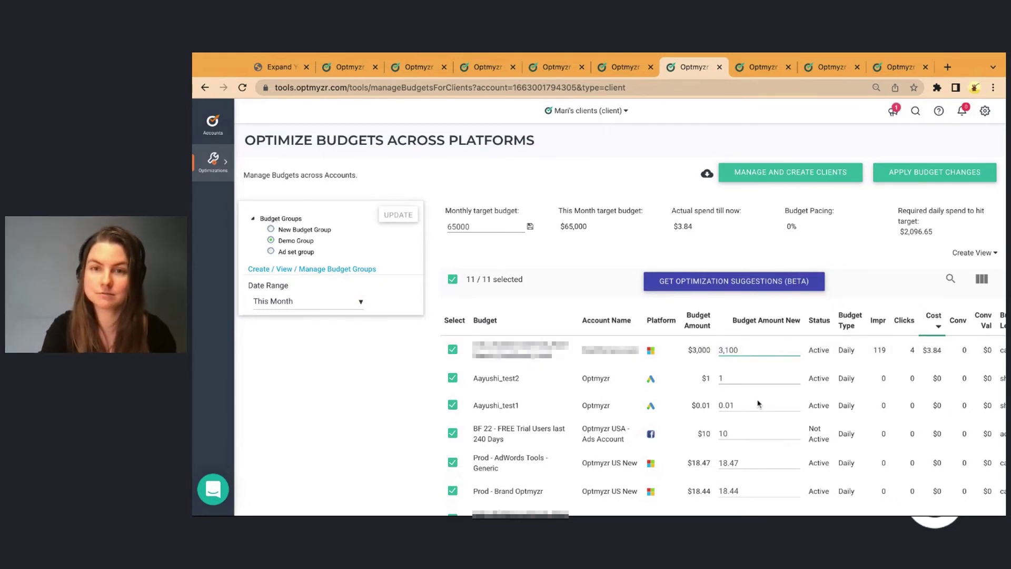
click(707, 174)
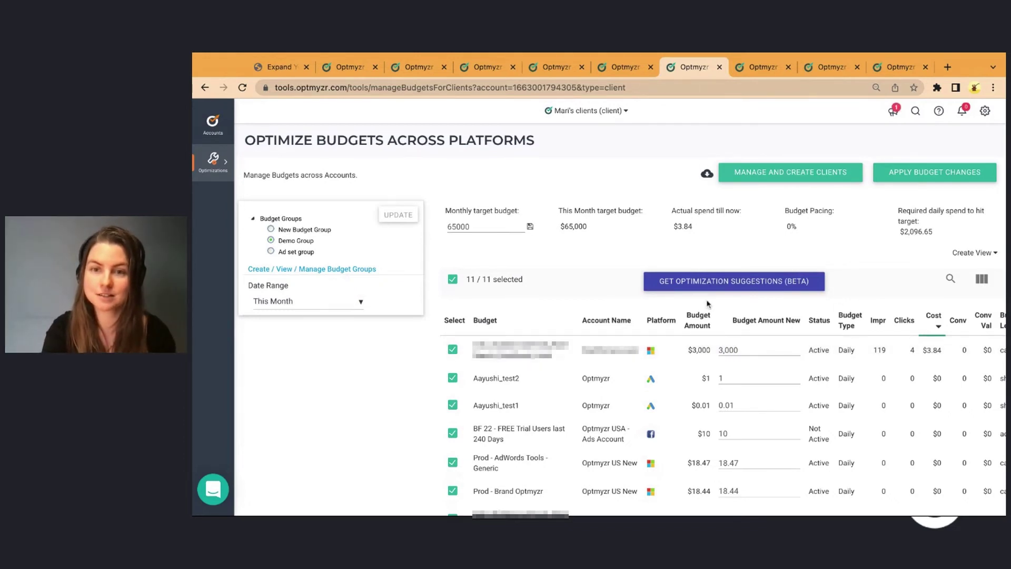
Step: Cut the new amount of the first budget in the Demo Group down to 3
click(725, 352)
key(Delete)
key(Delete)
key(Delete)
key(Delete)
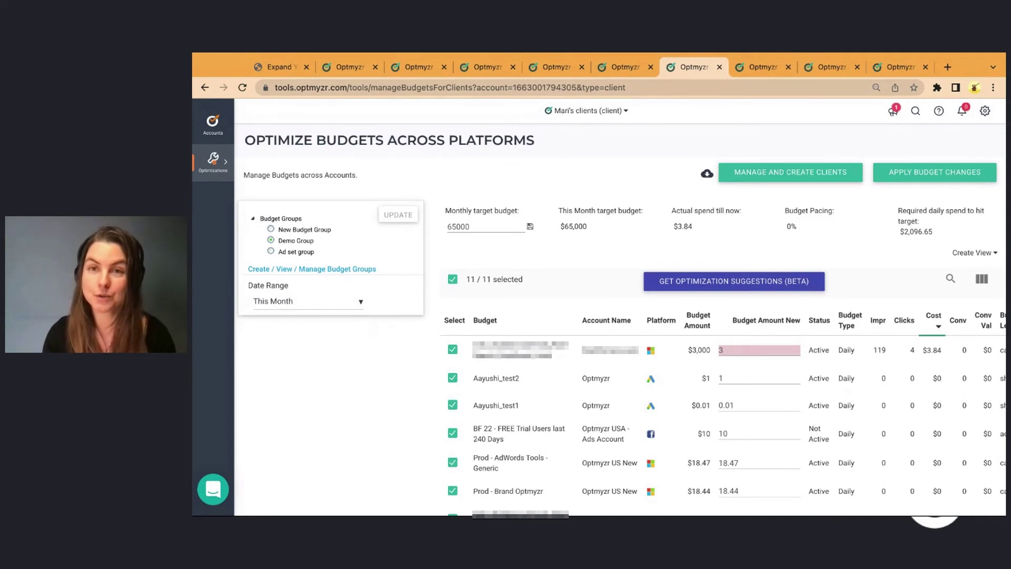
Step: Open the Rule Engine's strategy list and locate Rule Engine among the Optimizations tools
click(753, 63)
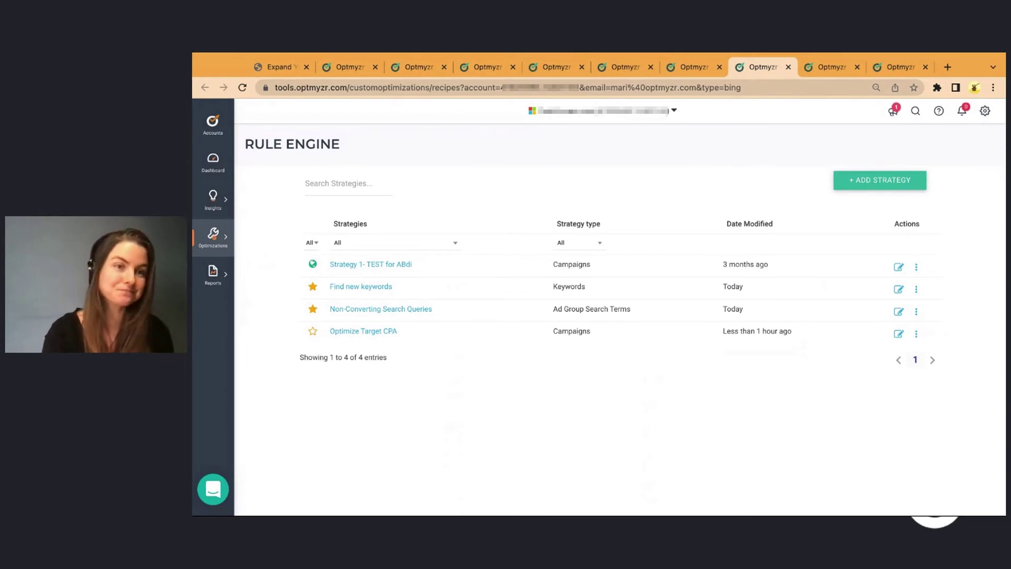
click(231, 243)
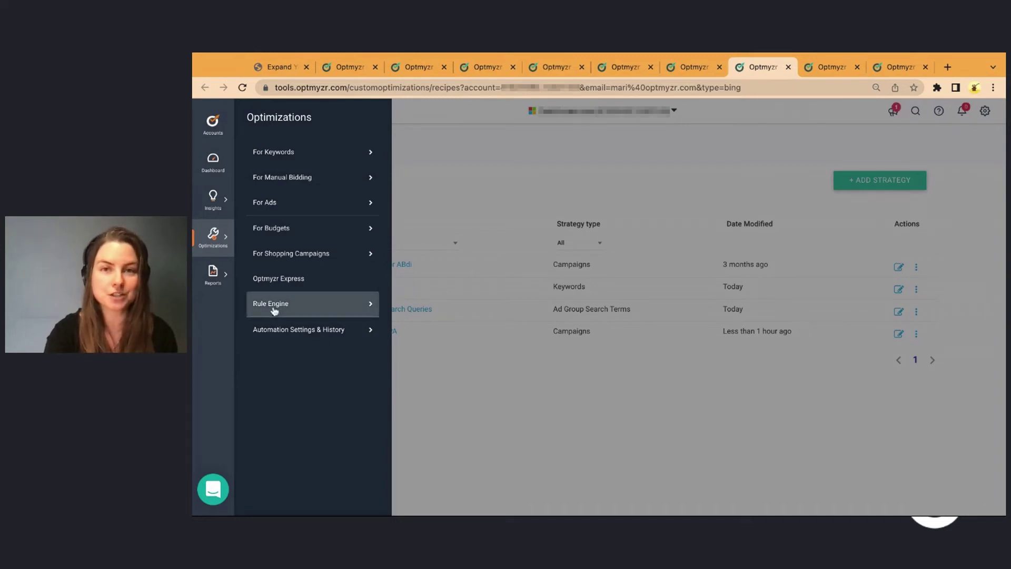
click(470, 156)
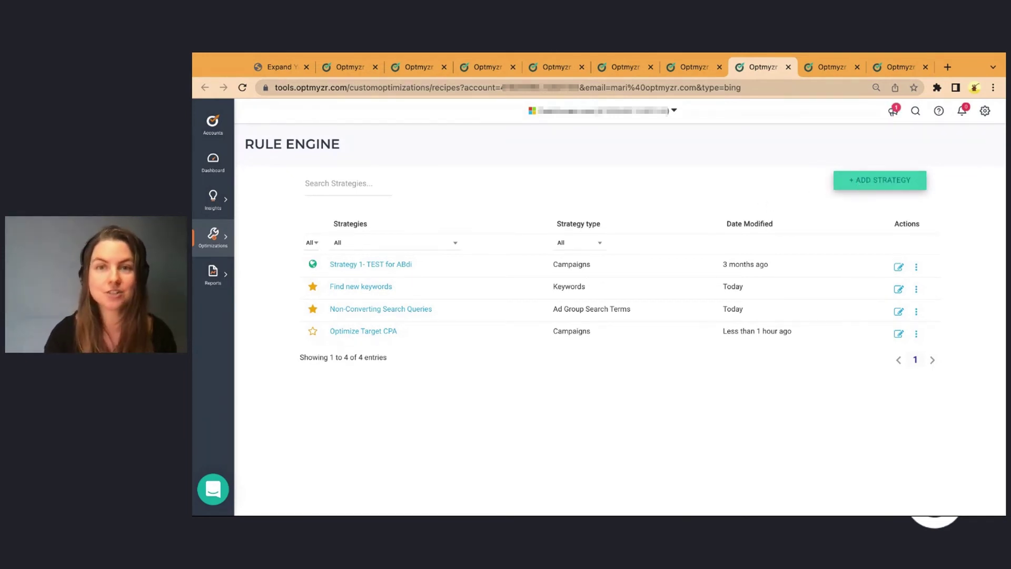
Step: Start a new Optmyzr recommended strategy with the Search Queries goal, using the New and Declining Search Queries Report
click(862, 182)
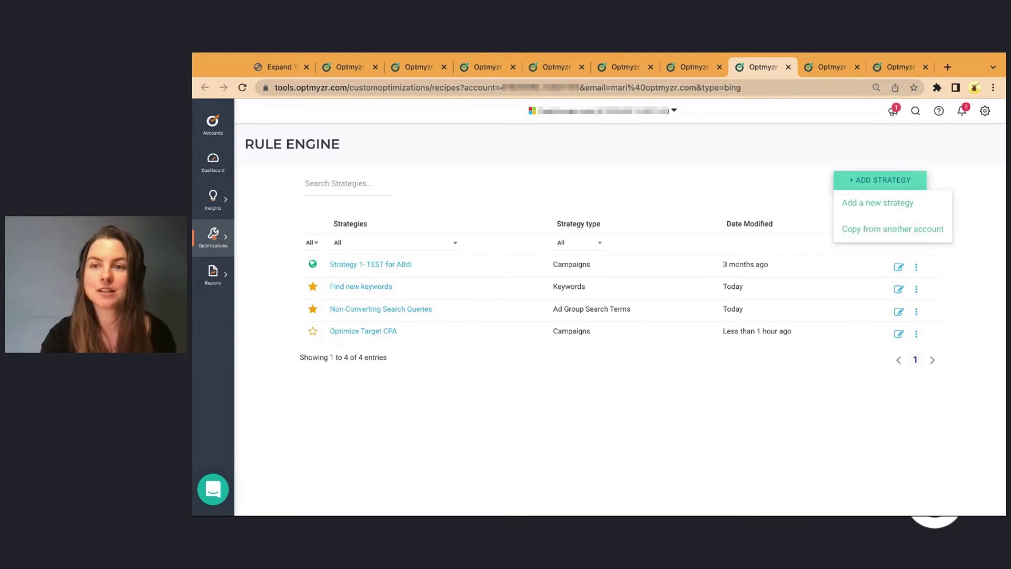
click(860, 211)
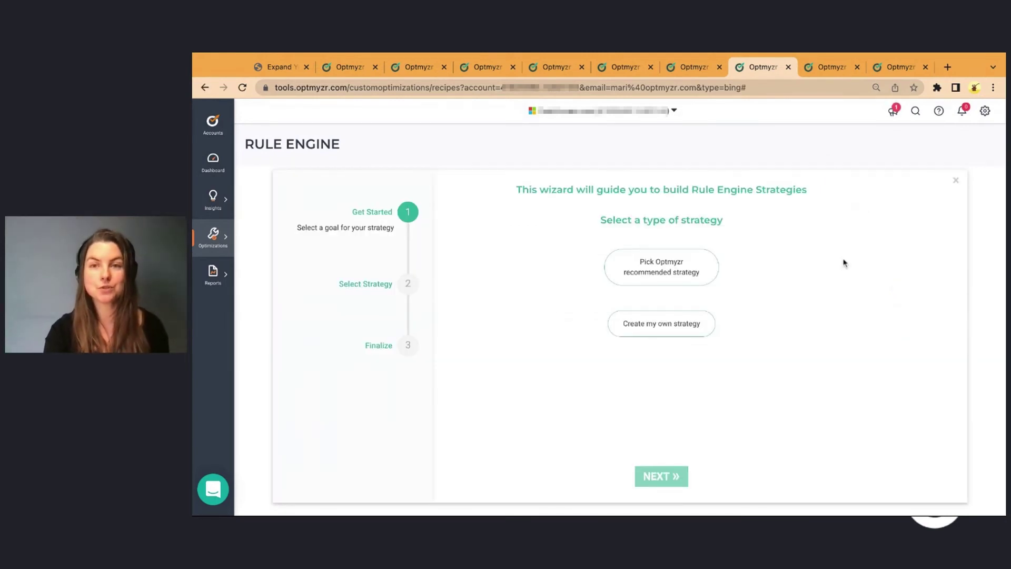
click(707, 268)
click(658, 477)
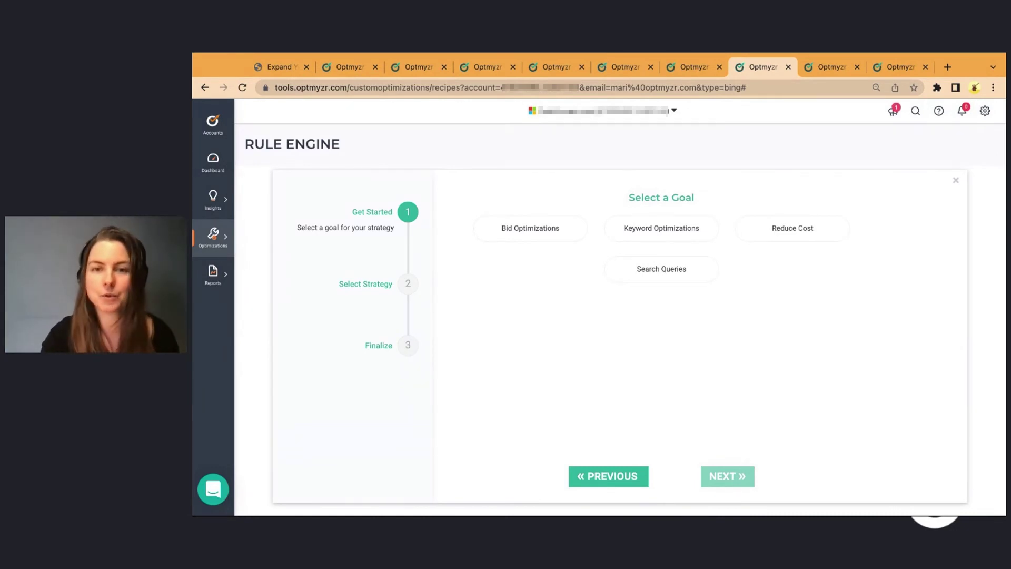
click(641, 275)
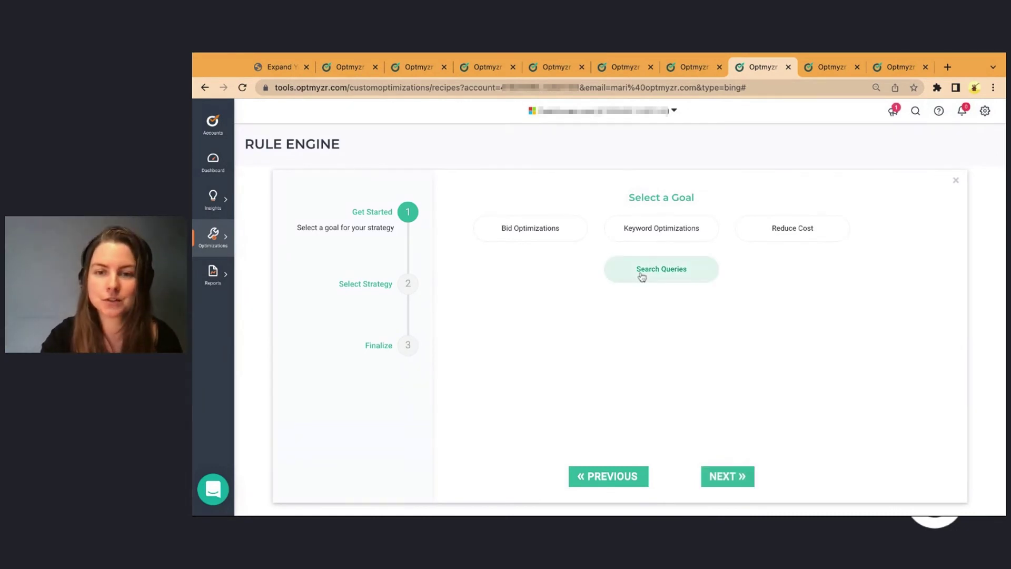
click(735, 477)
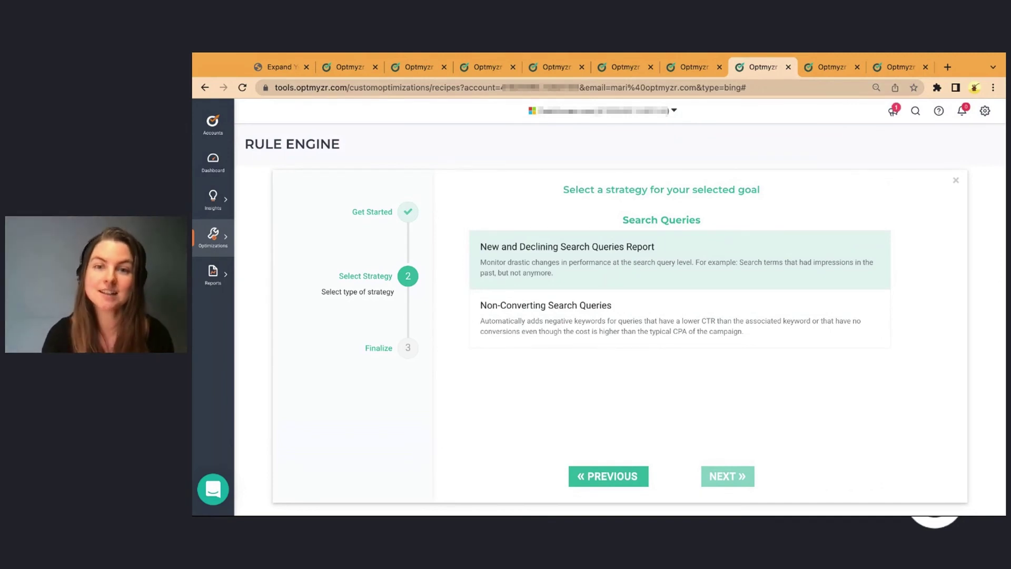
click(734, 477)
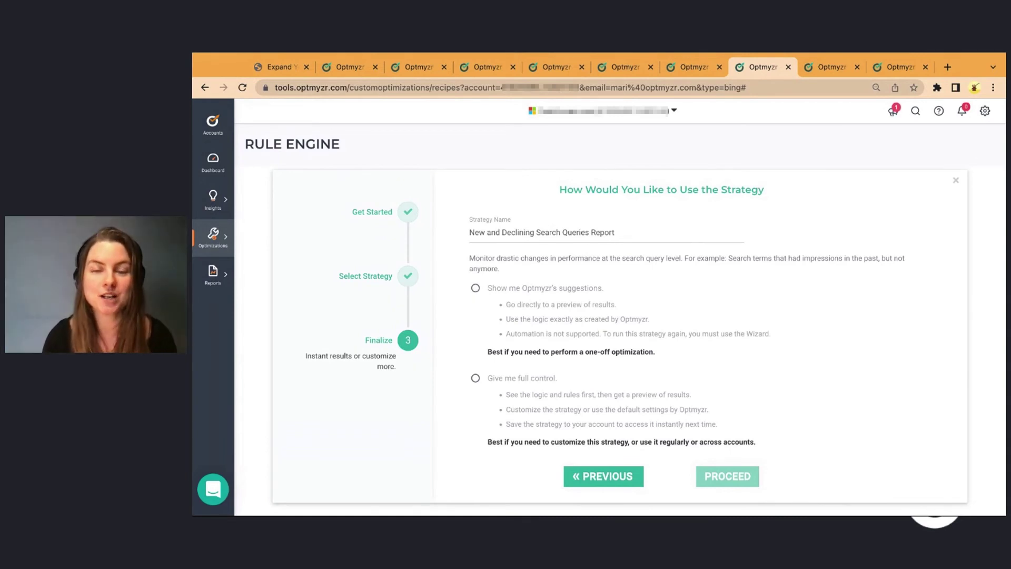
Step: Try the Show me Optmyzr's suggestions and Give me full control options, and close the wizard without creating the strategy
click(476, 290)
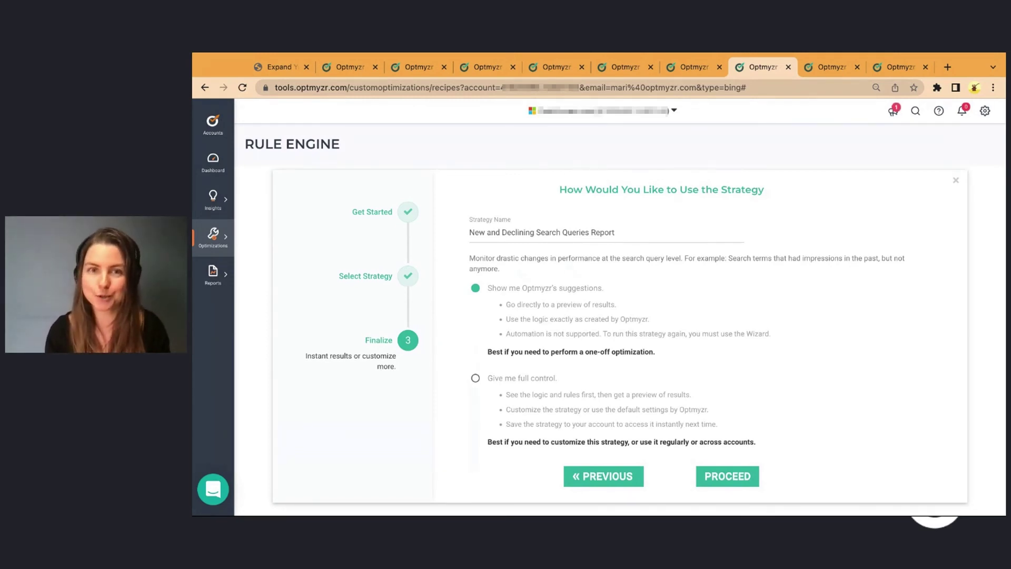
click(476, 378)
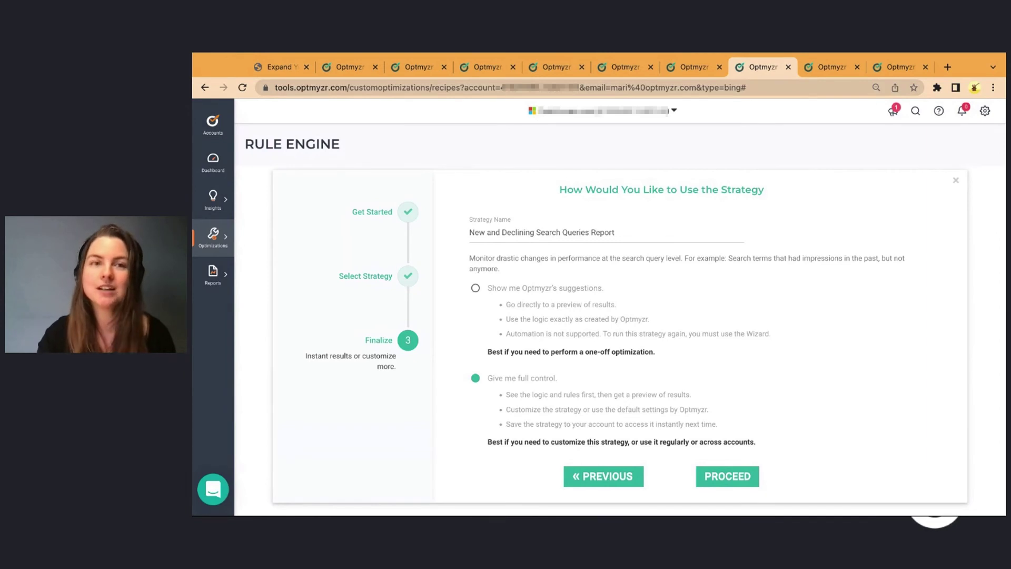
click(957, 180)
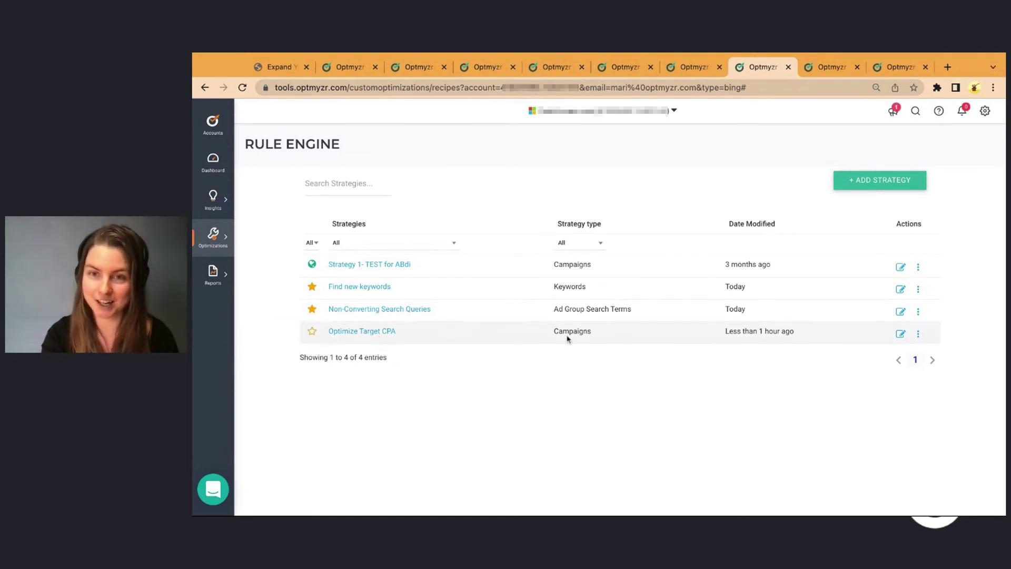
Step: Open the Optimize Target CPA strategy and examine the conditions and actions of its impression-share-lost and low-CPA rules
click(901, 333)
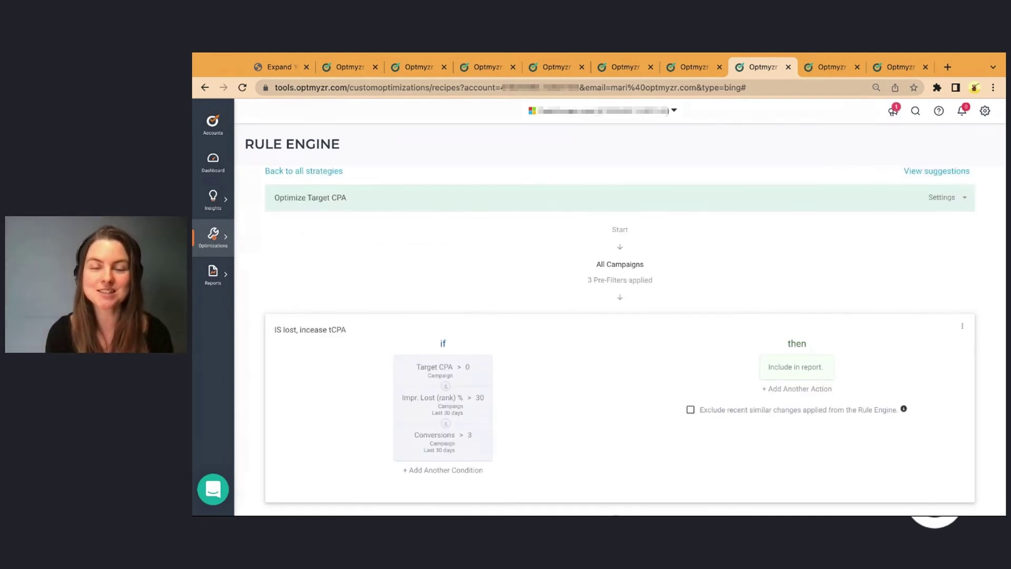
scroll(255, 311, down, 2)
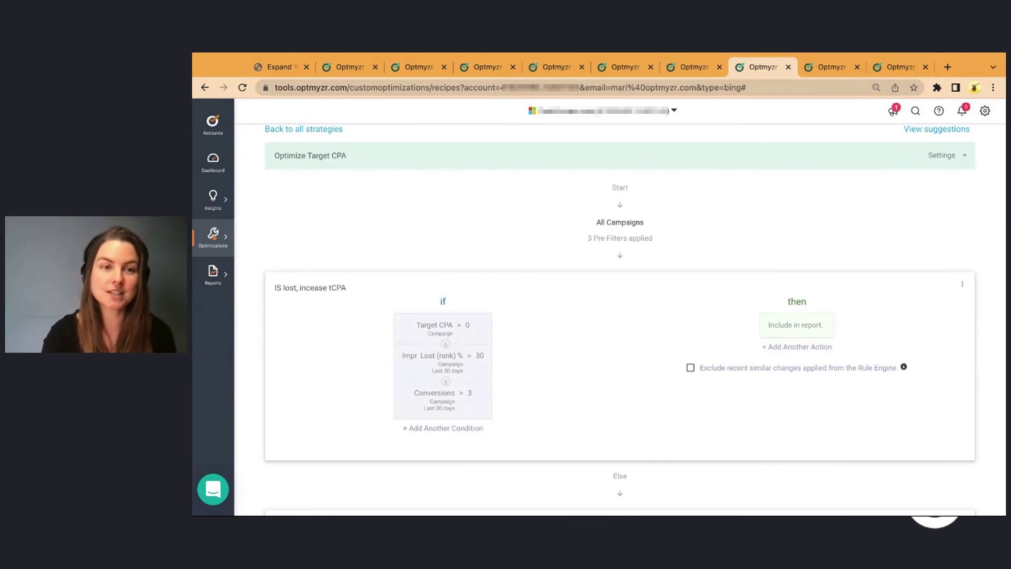
scroll(620, 319, down, 3)
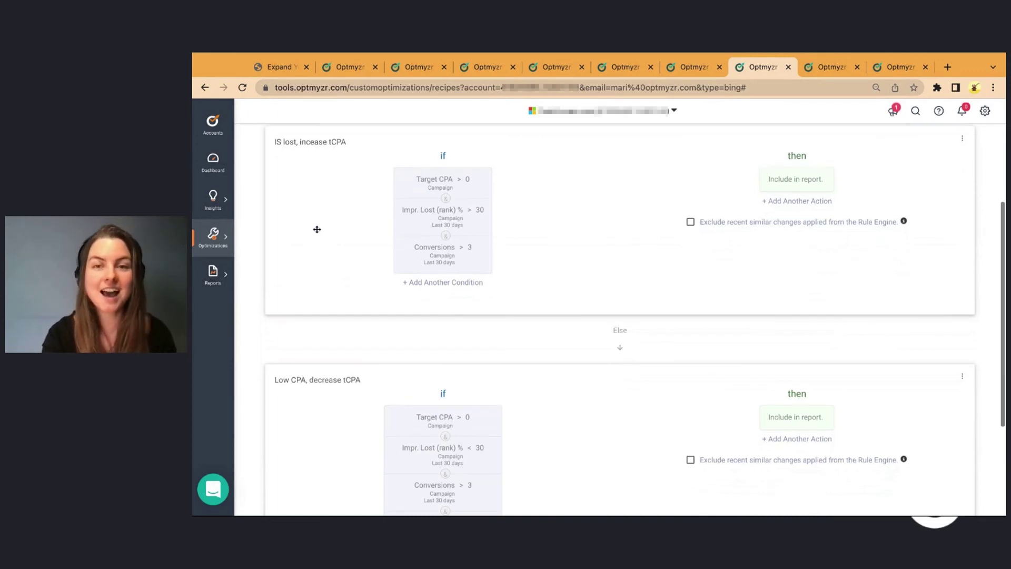
scroll(318, 230, down, 3)
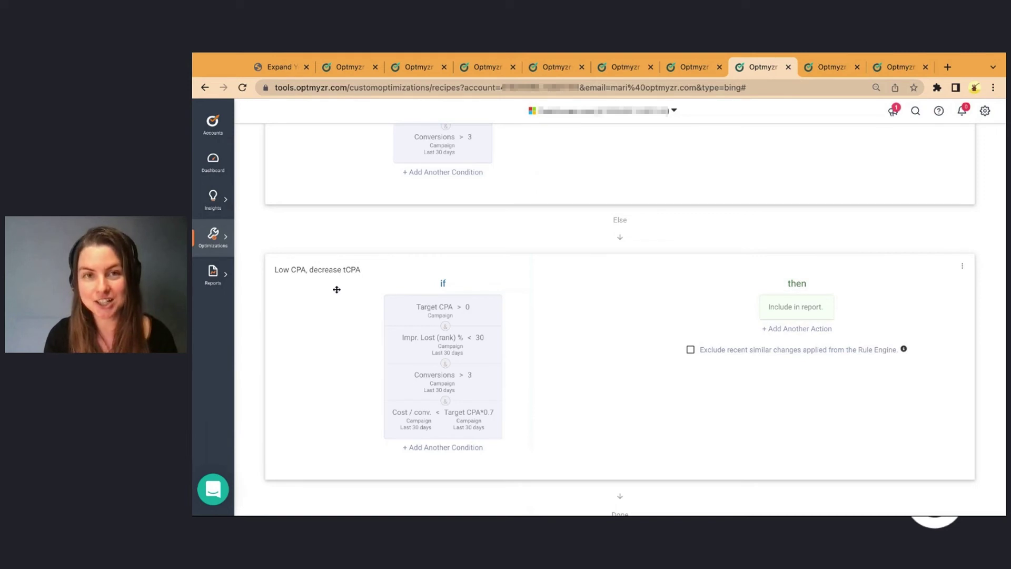
scroll(620, 308, up, 3)
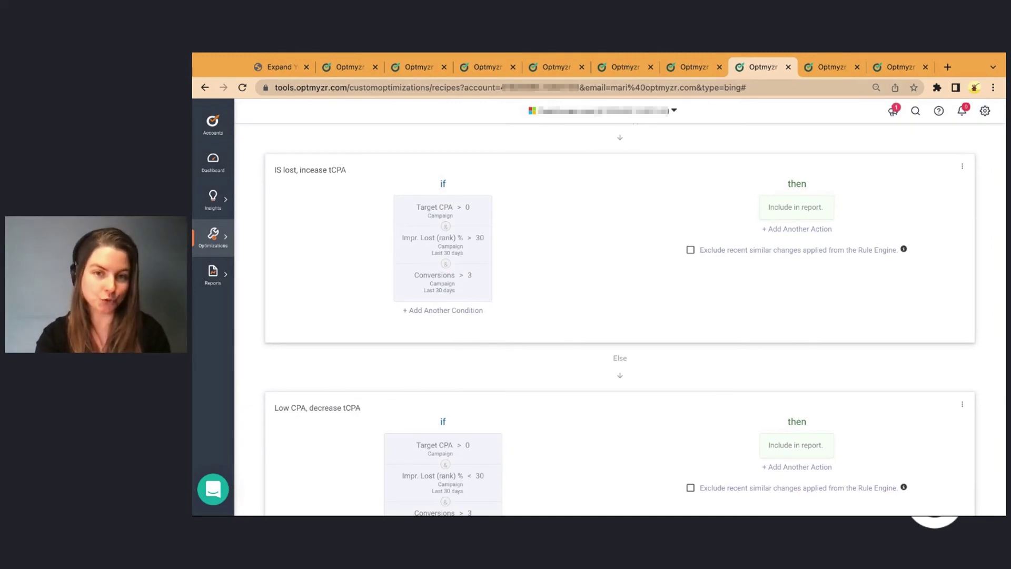
scroll(620, 321, down, 2)
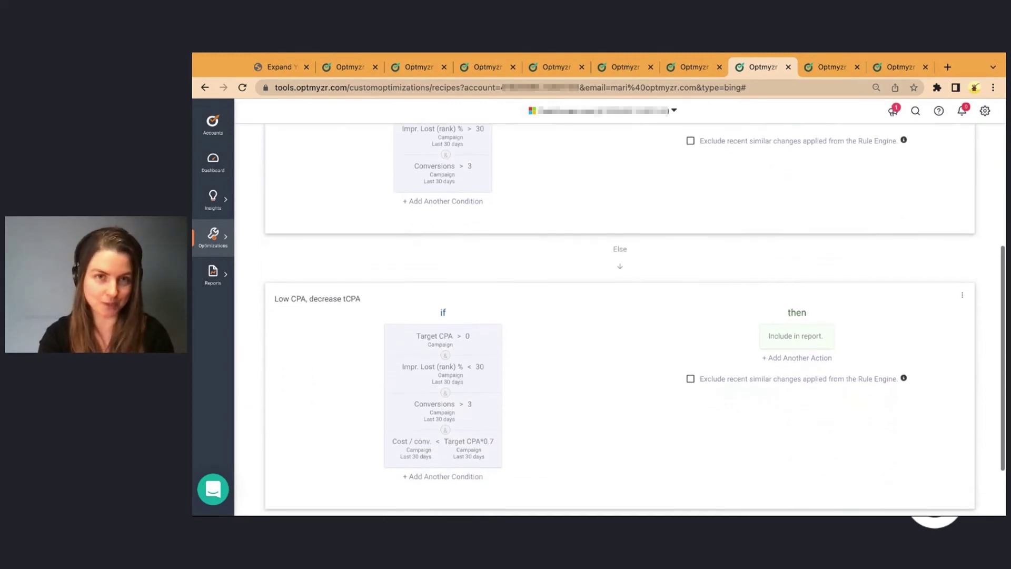
scroll(620, 316, down, 1)
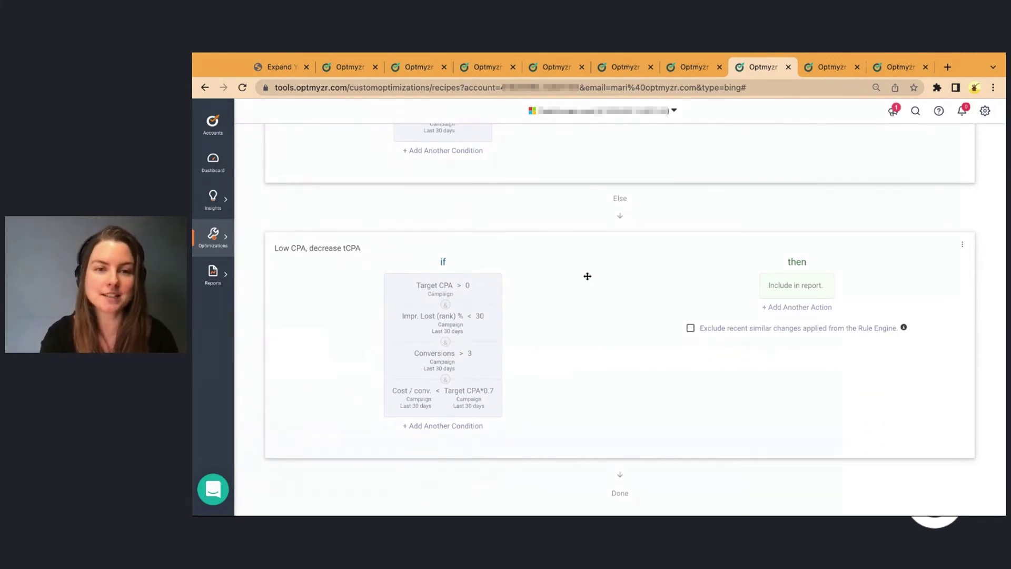
scroll(587, 278, down, 1)
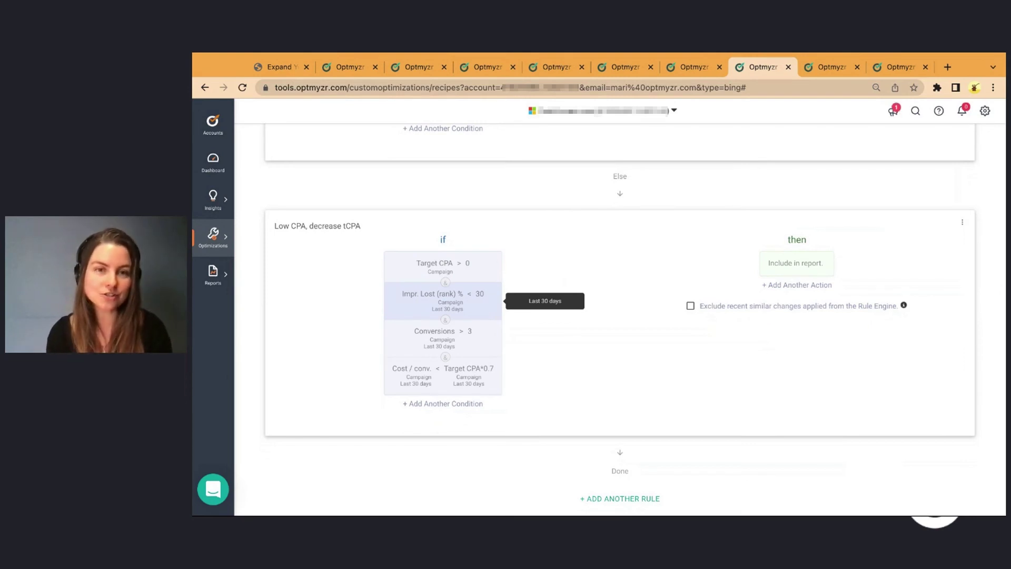
scroll(477, 334, down, 1)
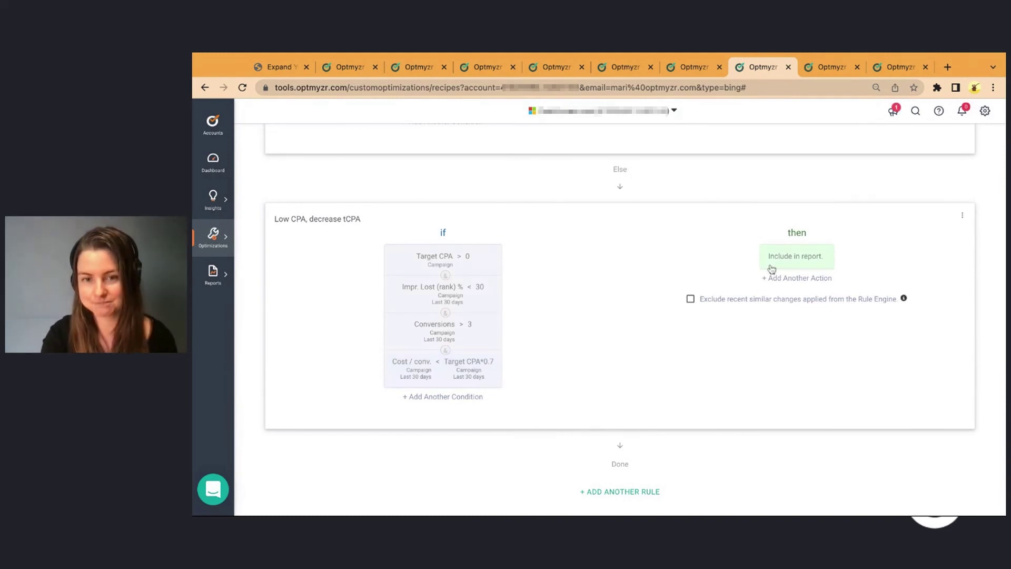
scroll(630, 190, up, 5)
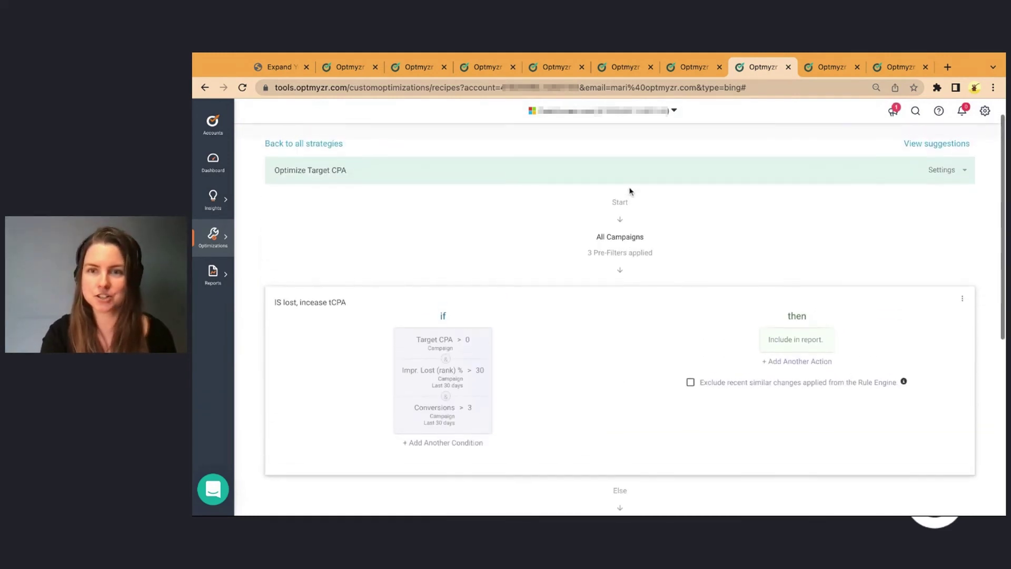
Step: Change the action of the "IS lost, incease tCPA" rule to Modify Target CPA, increasing it by 10 percent
scroll(631, 191, down, 1)
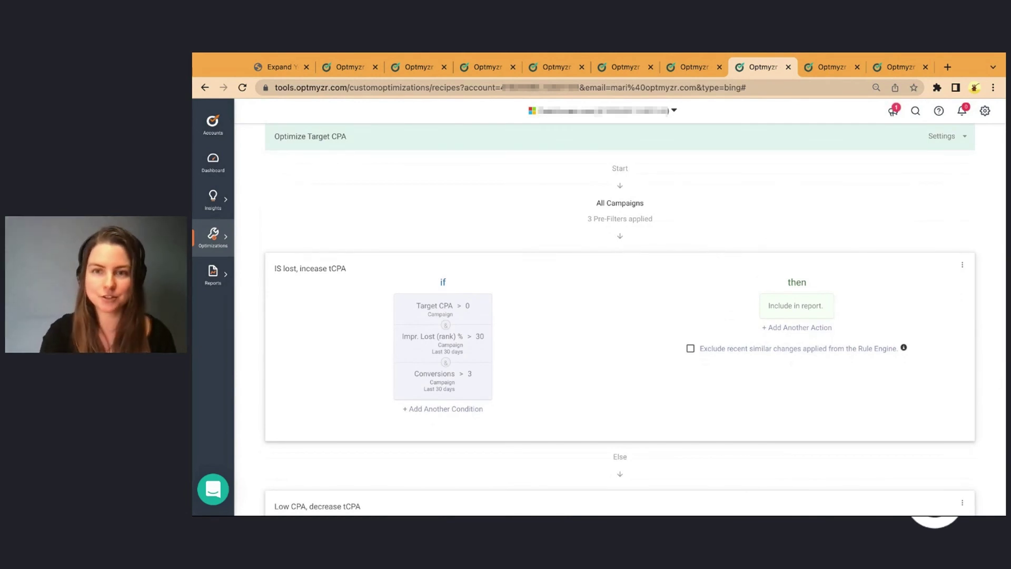
click(795, 313)
click(797, 331)
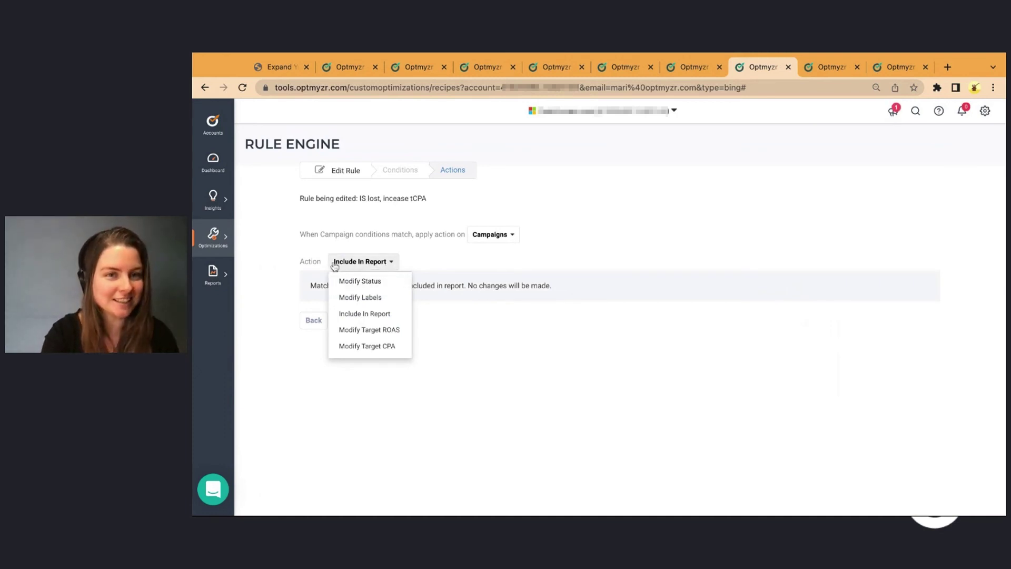
click(357, 348)
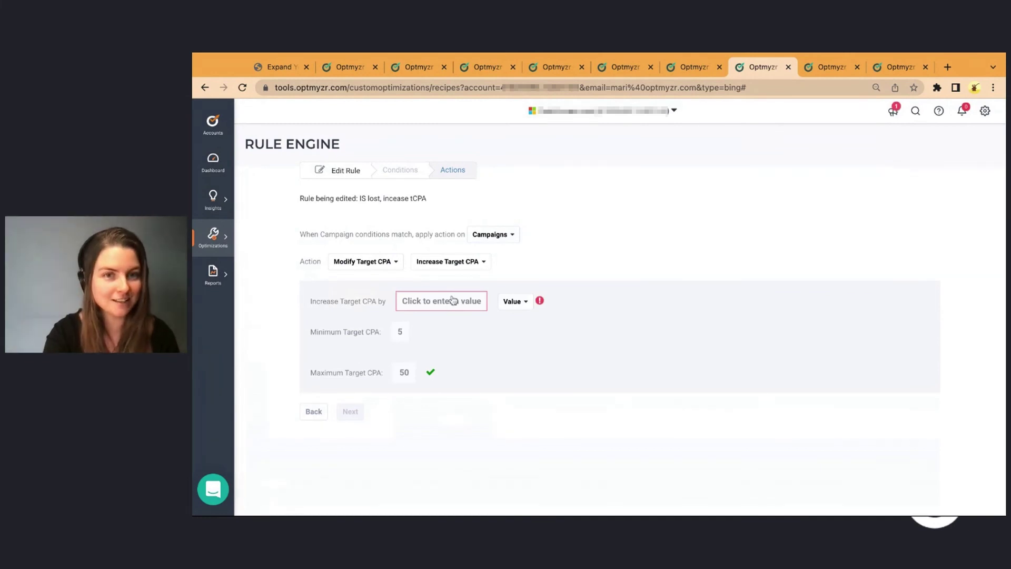
click(511, 301)
click(517, 336)
click(456, 310)
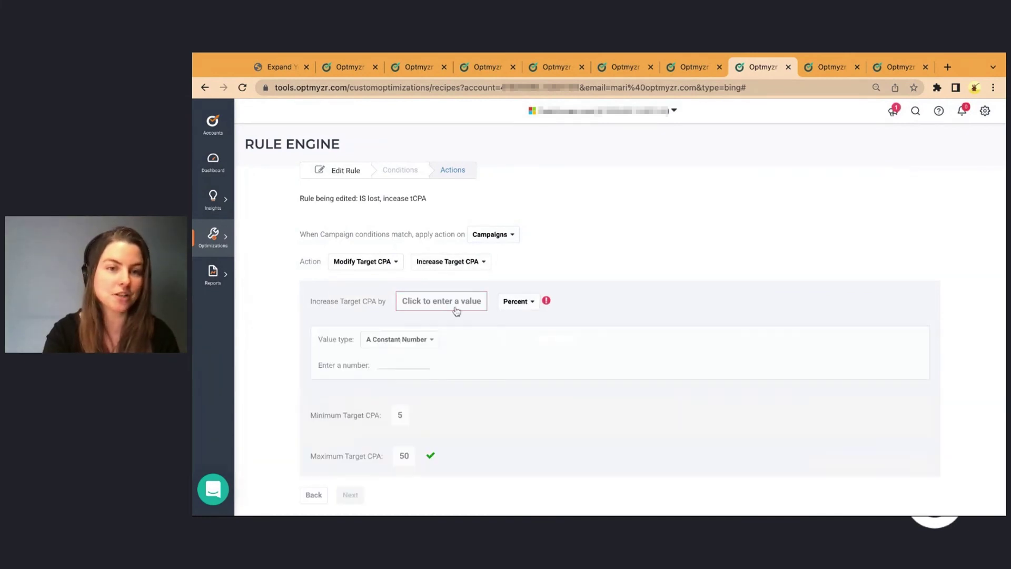
text(10)
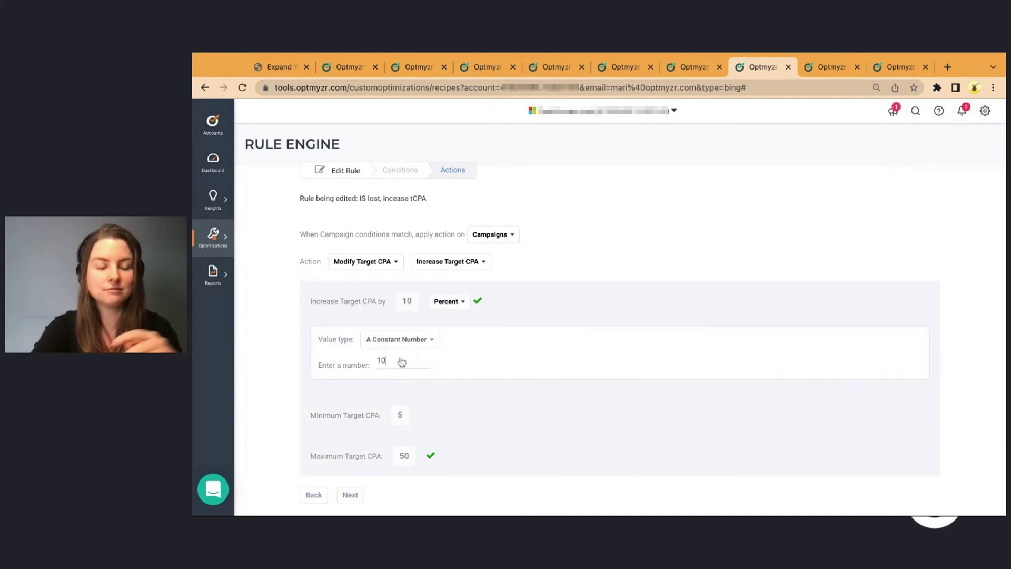
click(485, 413)
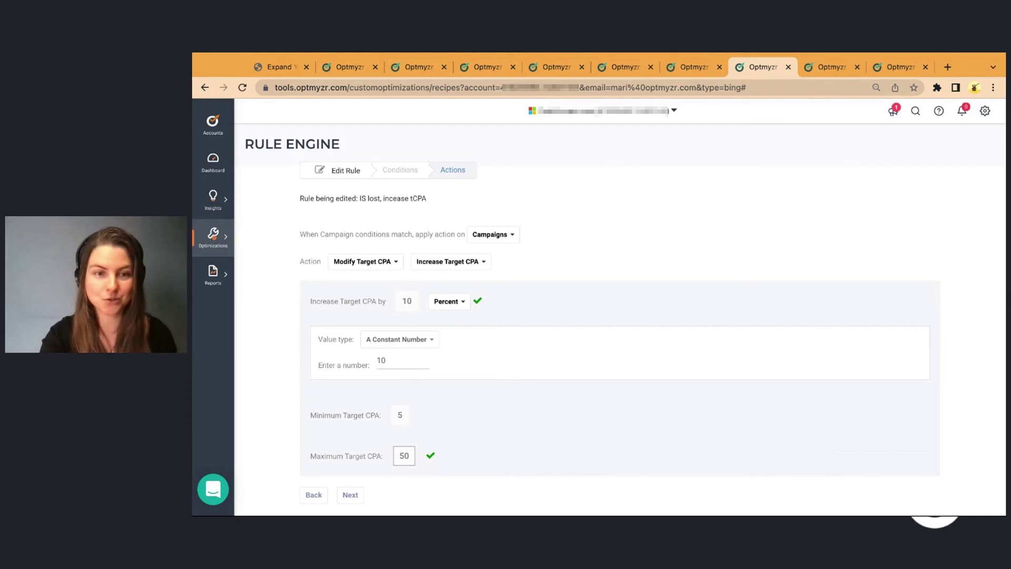
Step: Set the Maximum Target CPA of the increase action to 300 and finish editing the rule
click(404, 455)
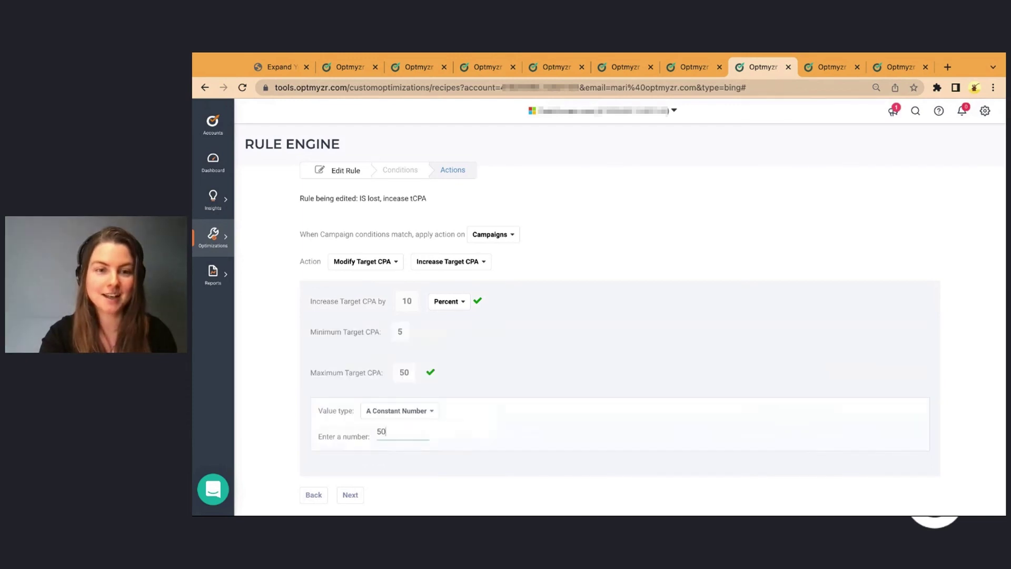
double_click(386, 433)
text(30)
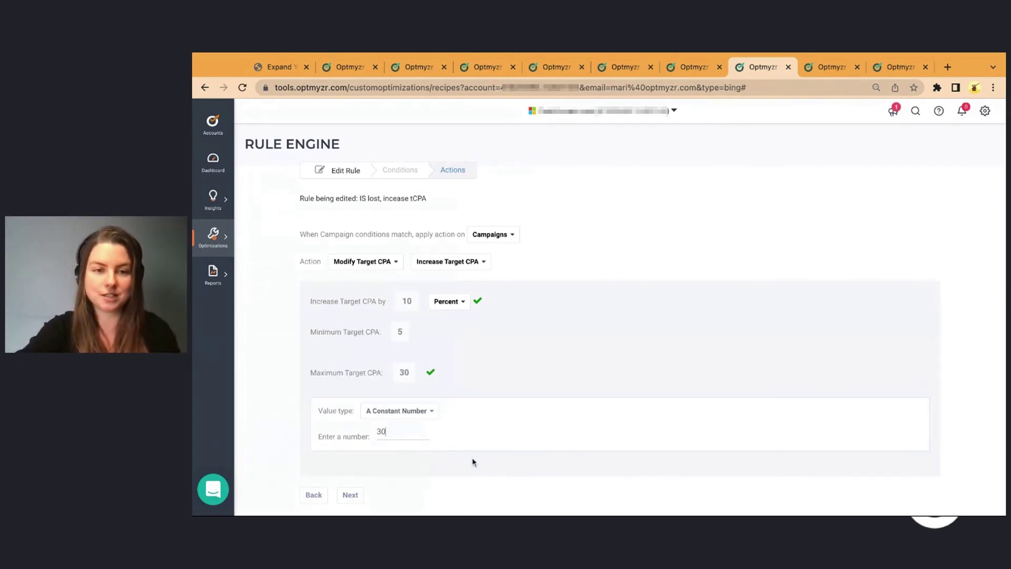
text(0)
click(476, 448)
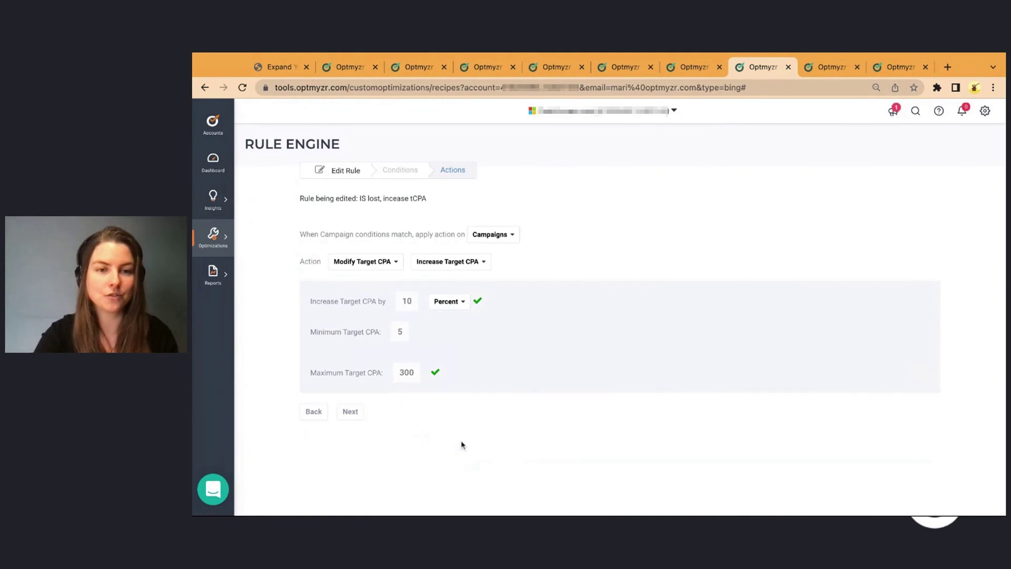
click(359, 417)
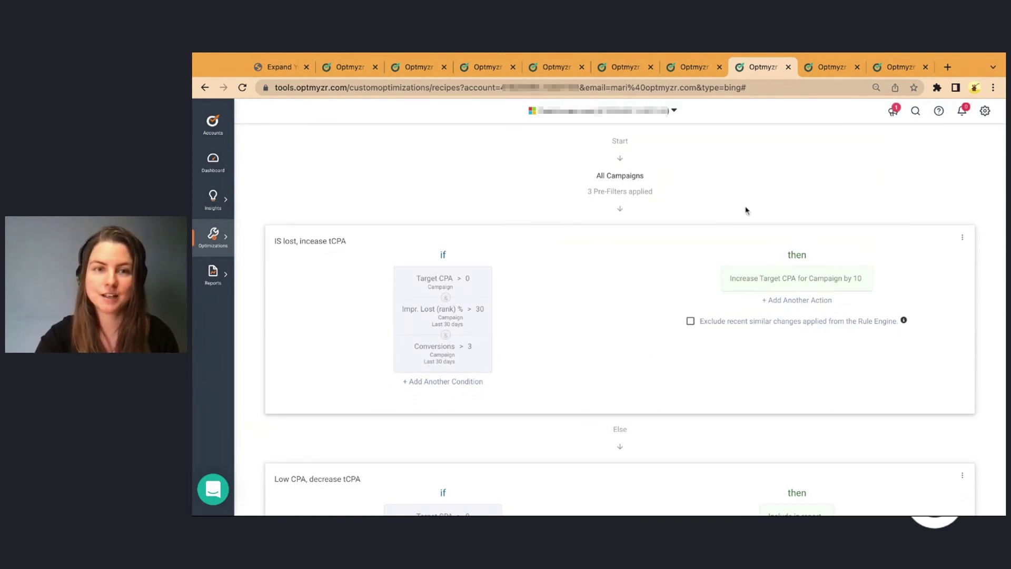
Step: View the suggestions for the Optimize Target CPA strategy
scroll(746, 211, up, 1)
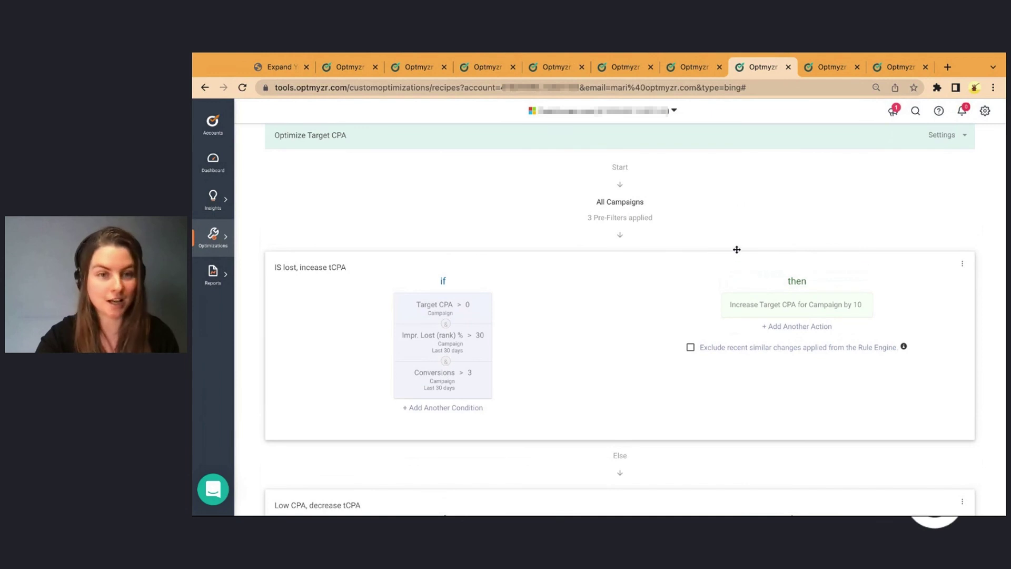
scroll(737, 250, up, 1)
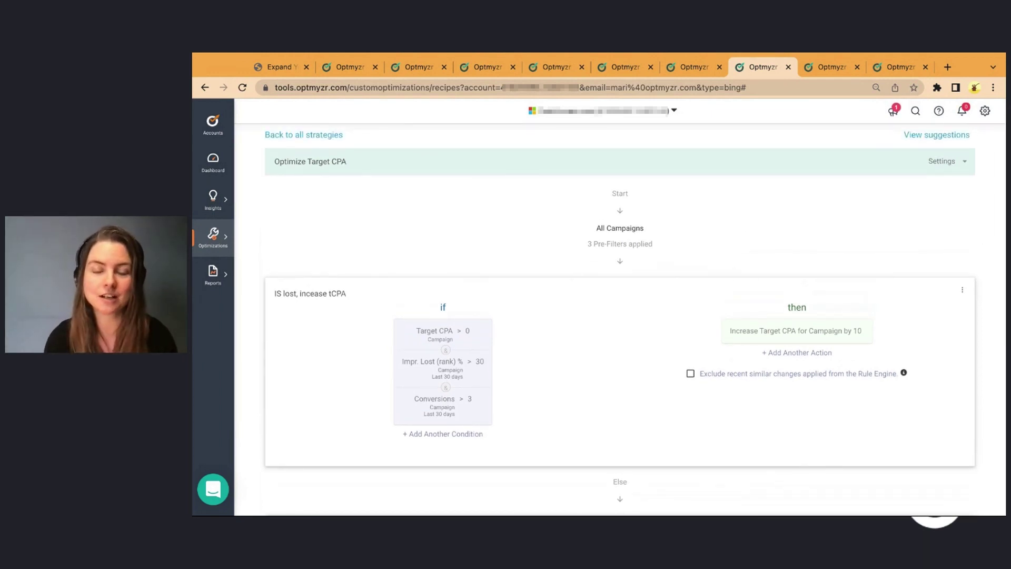
scroll(620, 316, up, 1)
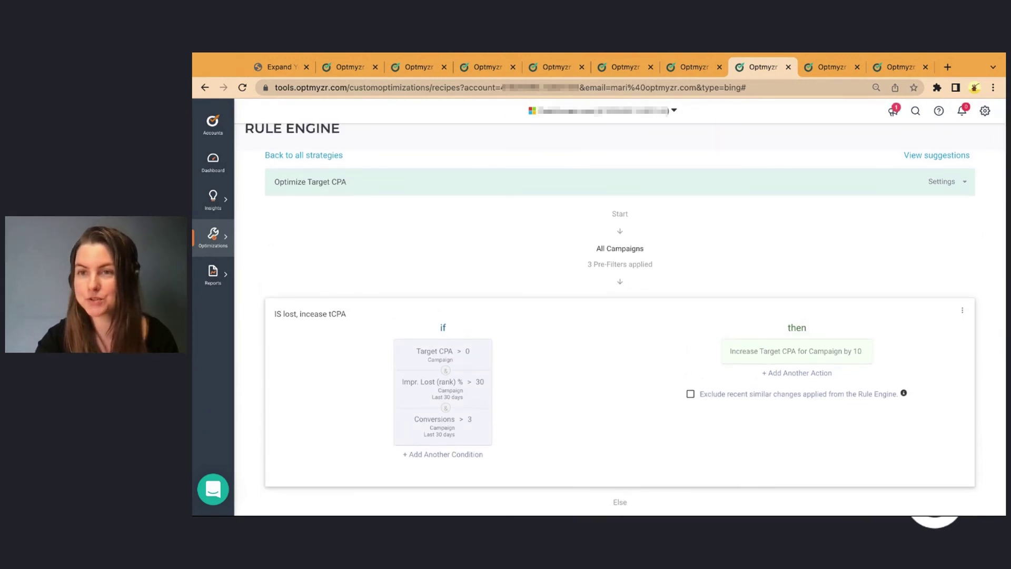
click(925, 157)
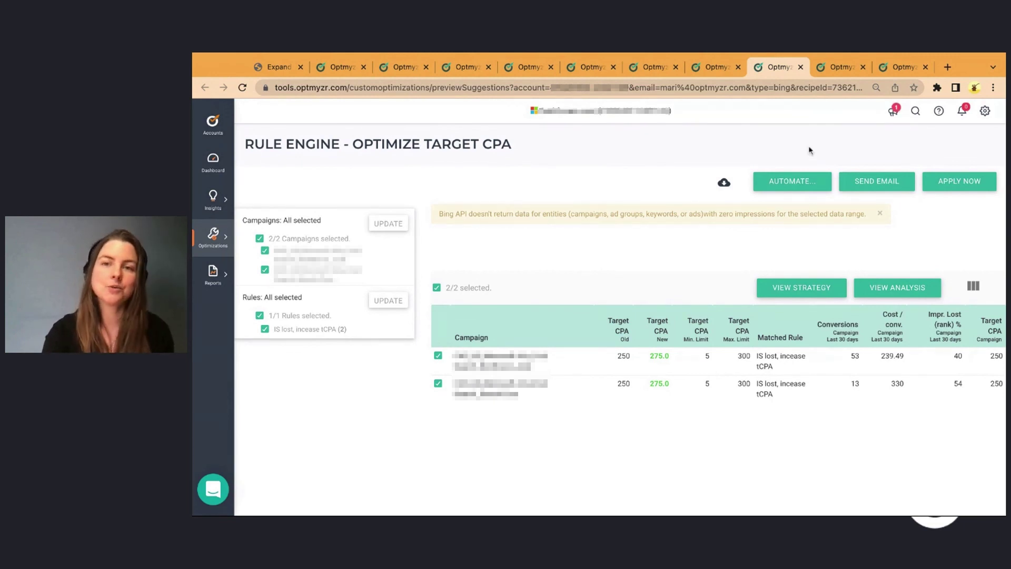
Step: Try automating the Optimize Target CPA strategy with a monthly schedule on dates 01 and 15
click(788, 184)
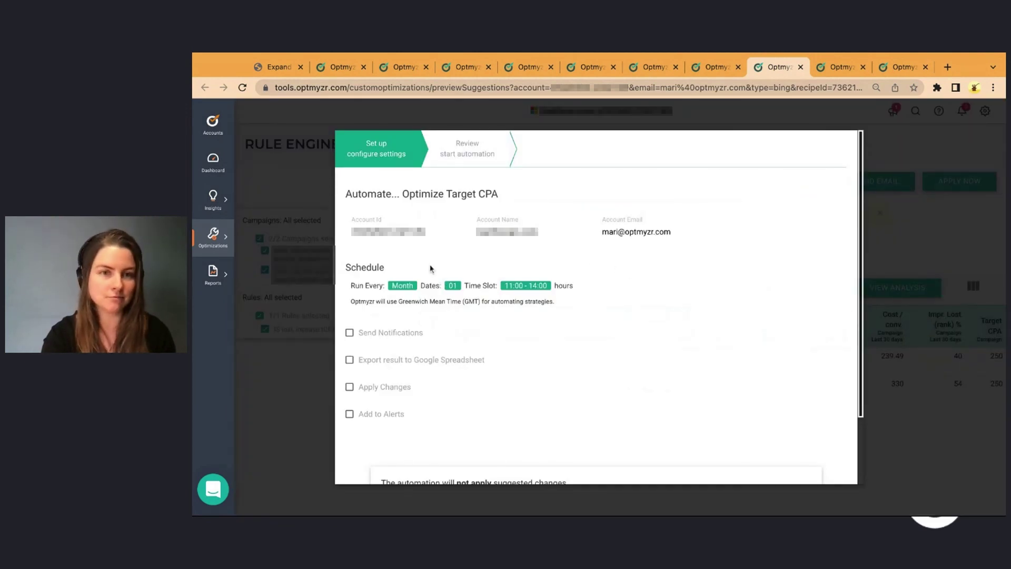
click(452, 286)
click(479, 349)
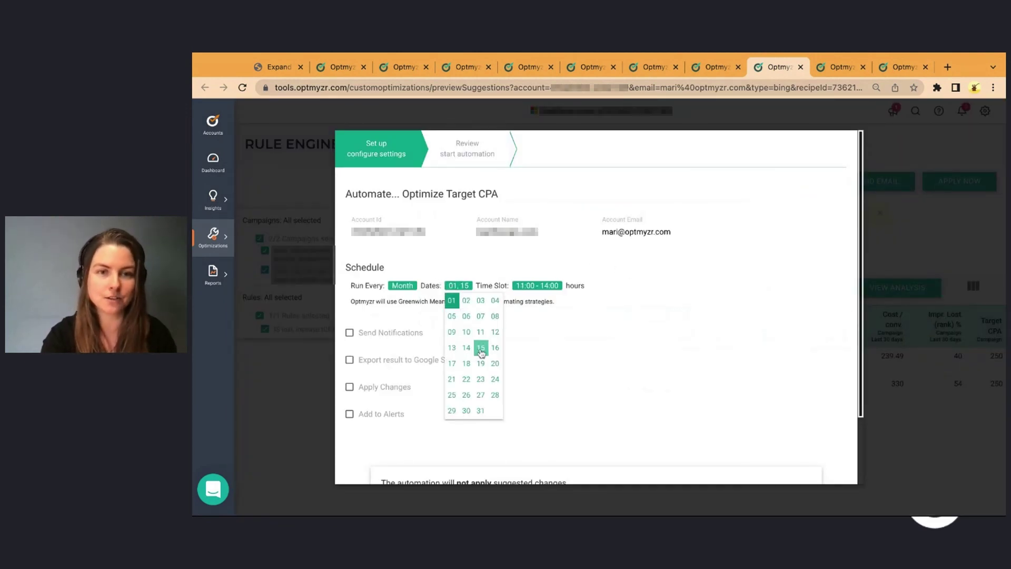
click(551, 258)
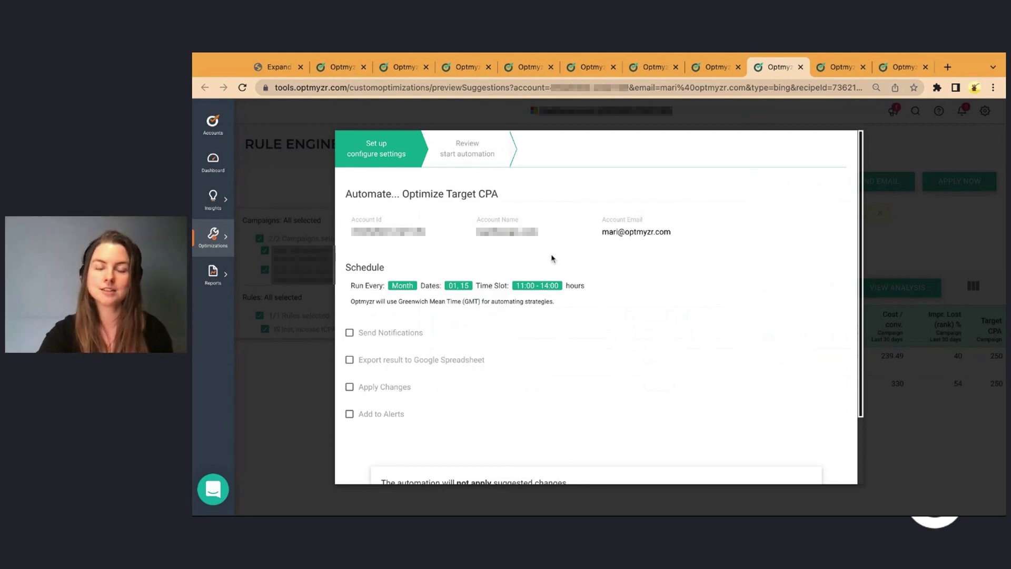
Step: Try the Send Notifications and Apply Changes options for the automation, and close its setup without starting it
click(349, 333)
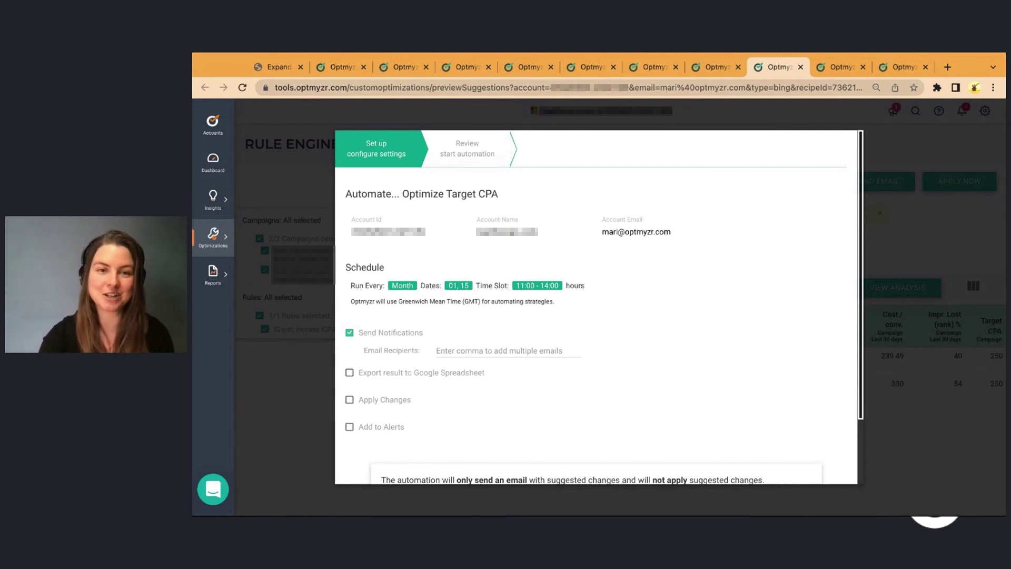
scroll(592, 307, down, 1)
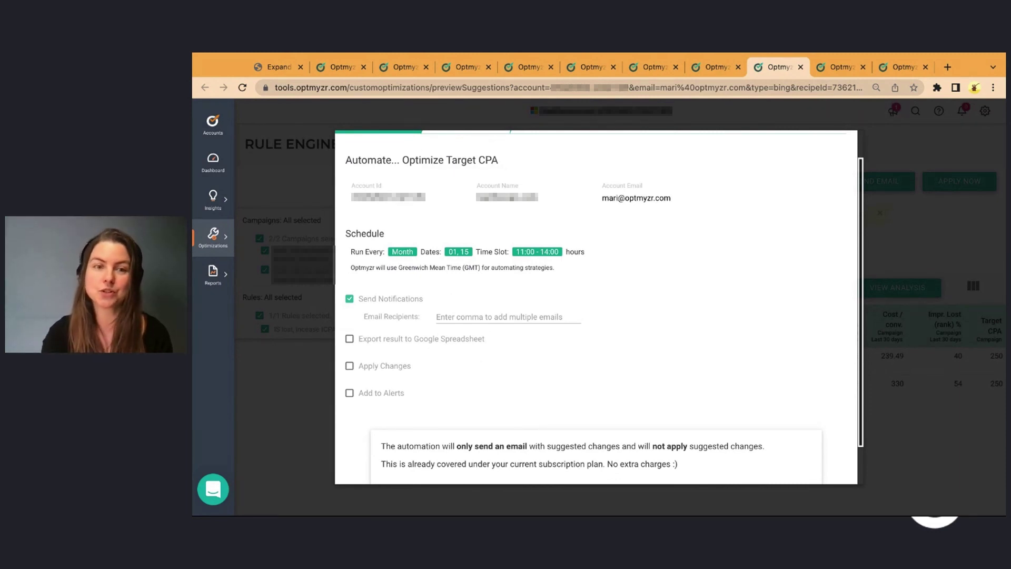
click(350, 366)
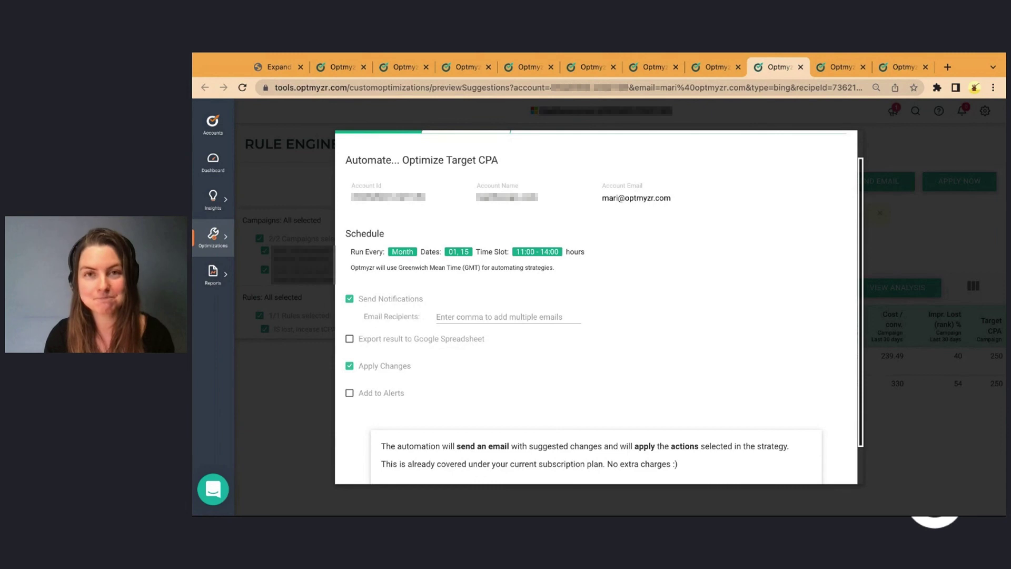
key(Escape)
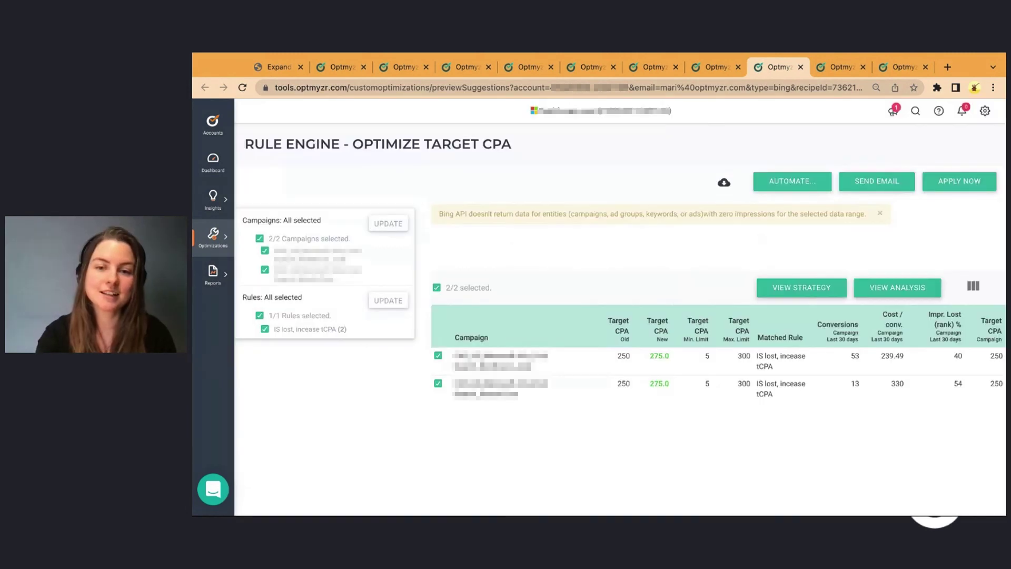